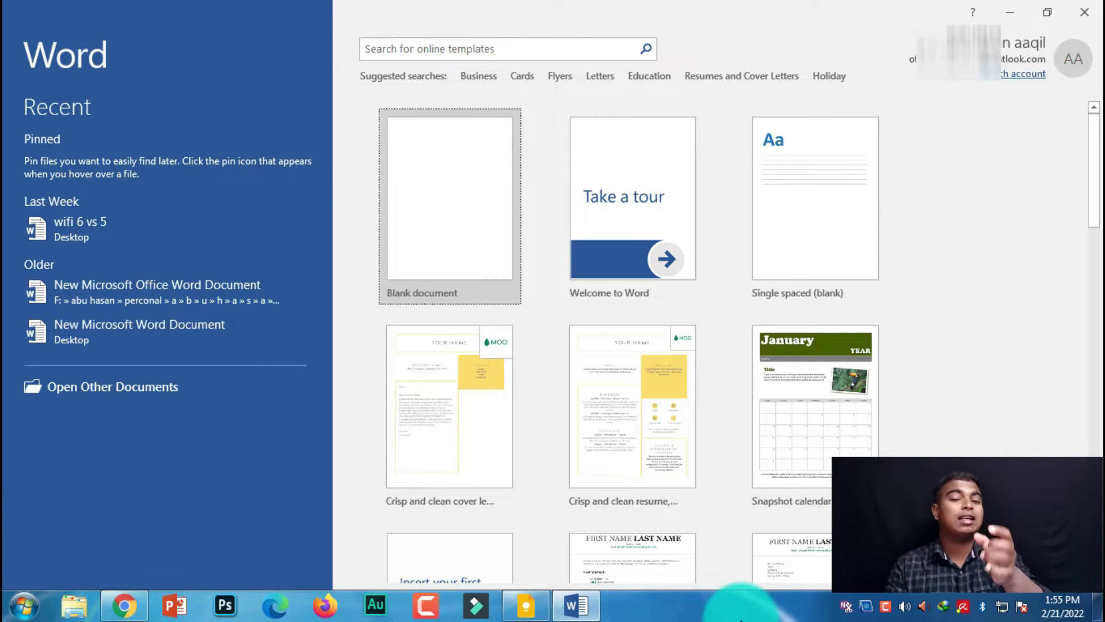
Open the IMG_20220220 book-page photo from the desktop and zoom in on its title.
click(1099, 607)
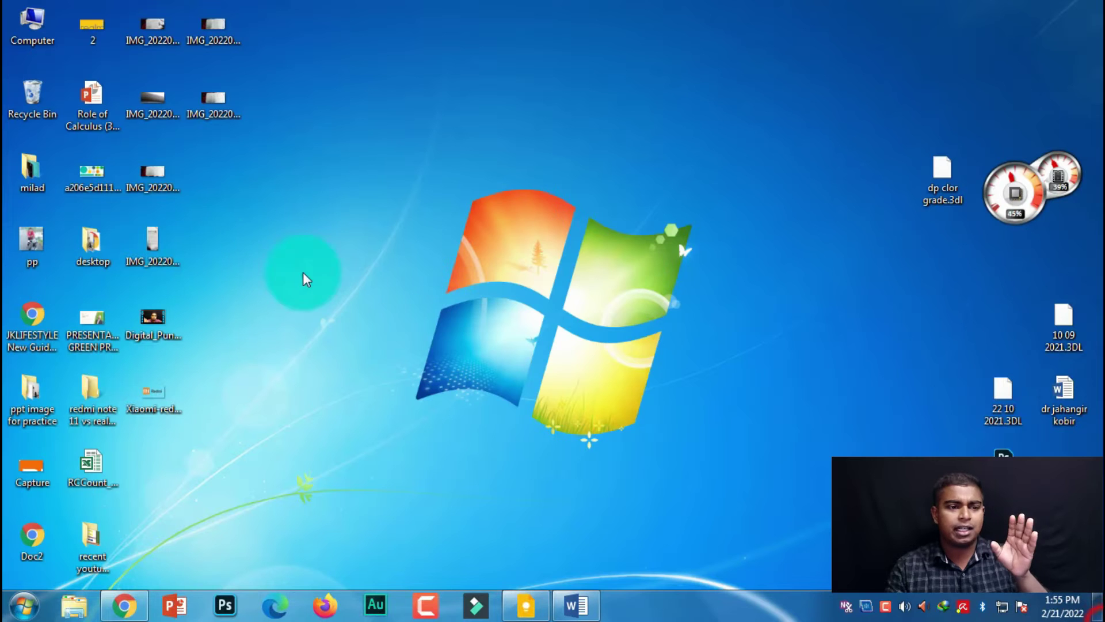
double_click(178, 251)
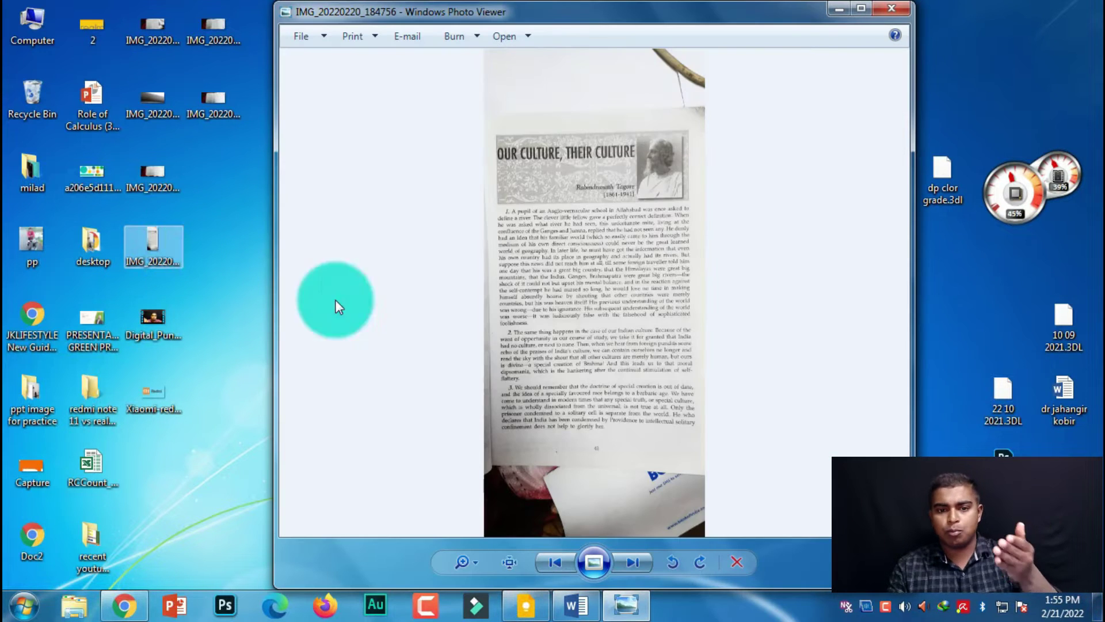
scroll(509, 333, up, 1)
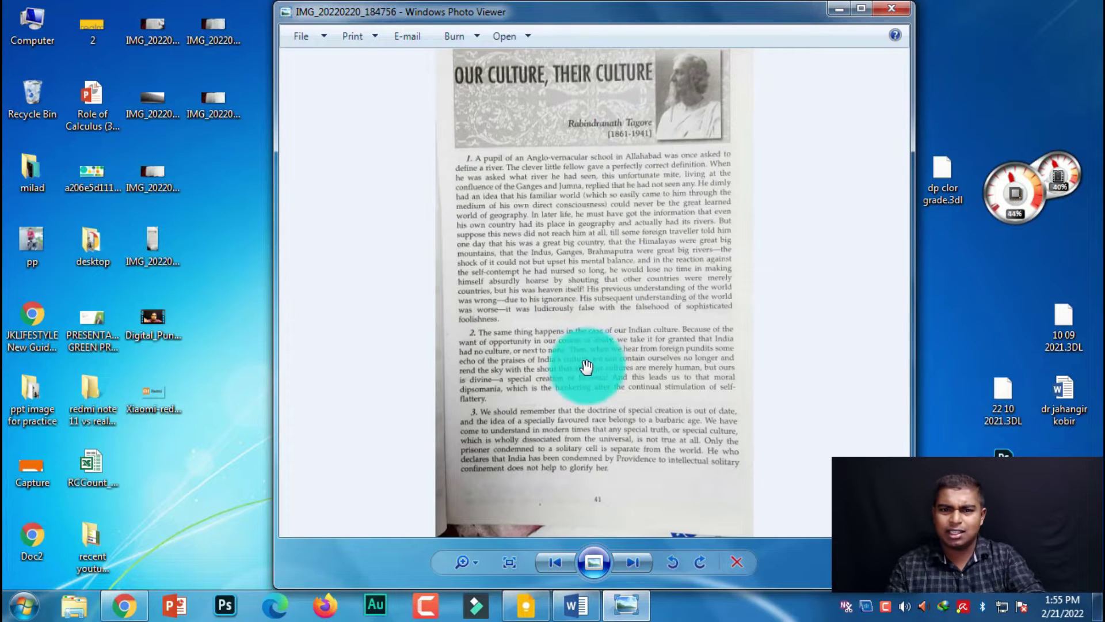
drag(586, 367, 620, 426)
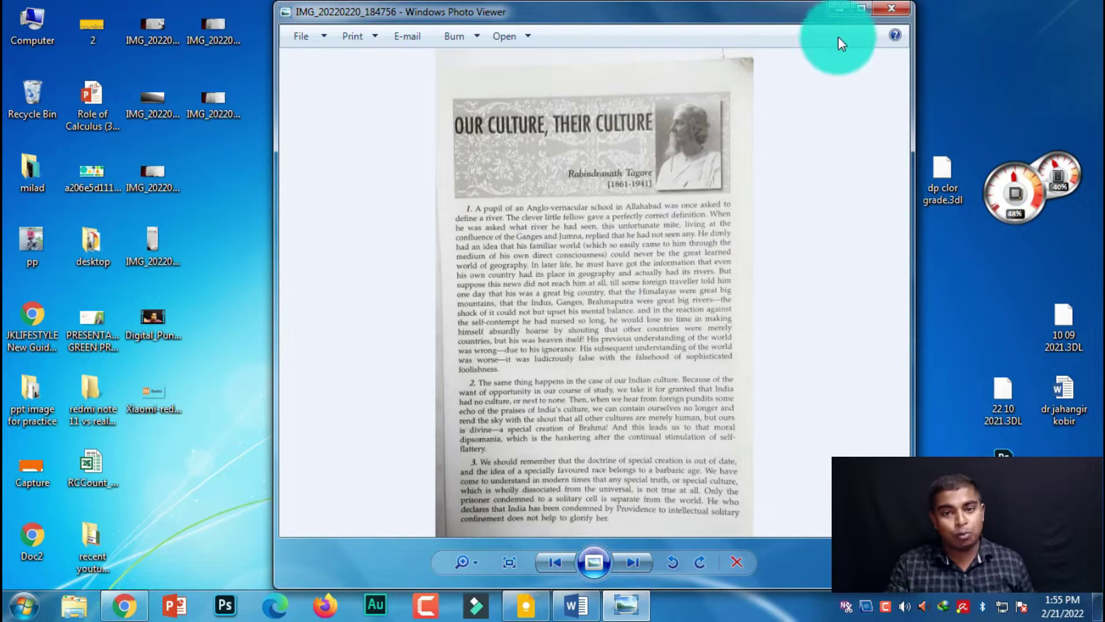
click(576, 605)
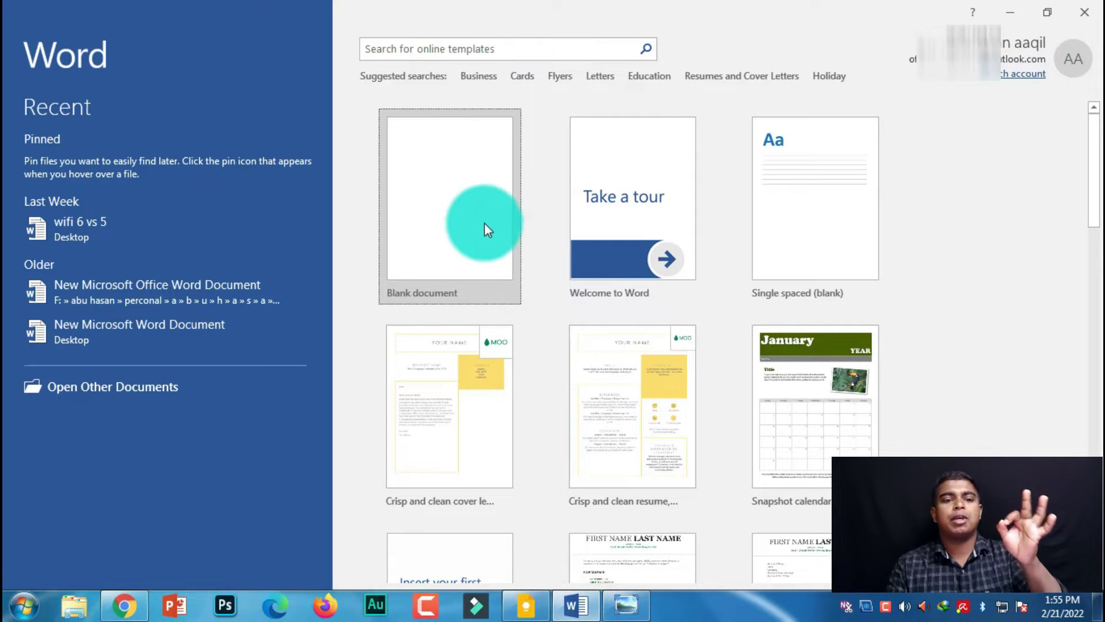
click(485, 227)
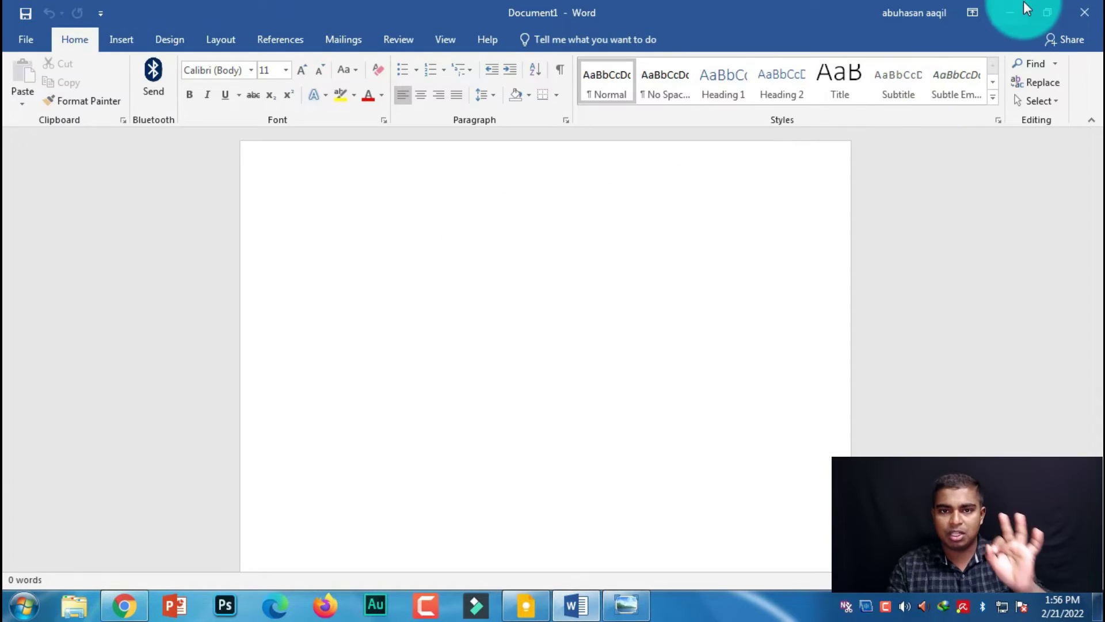
click(1074, 7)
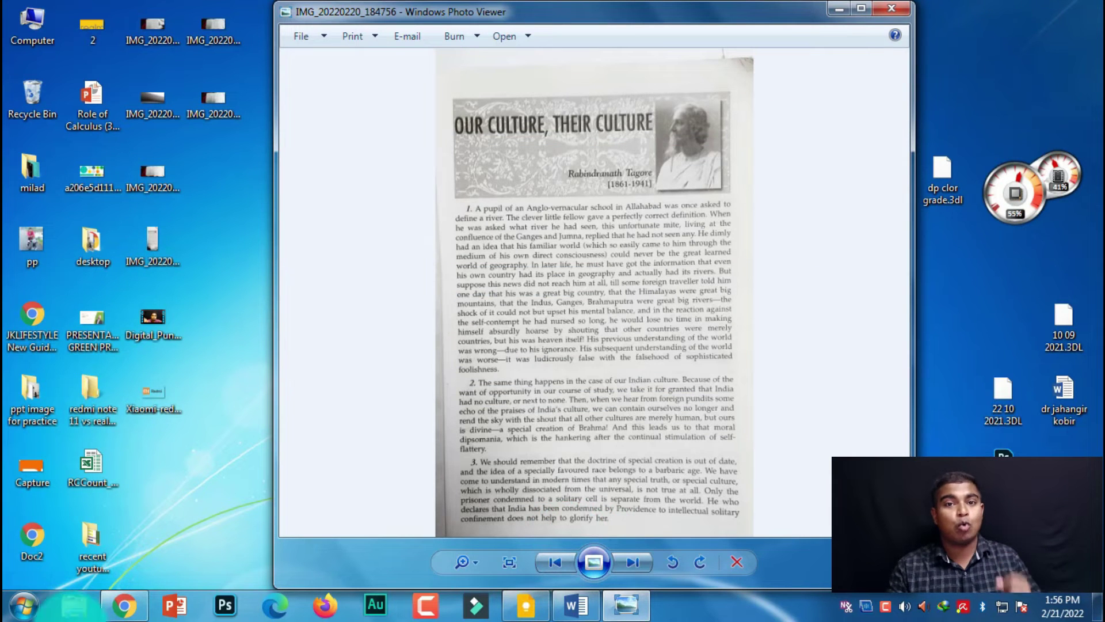
click(23, 606)
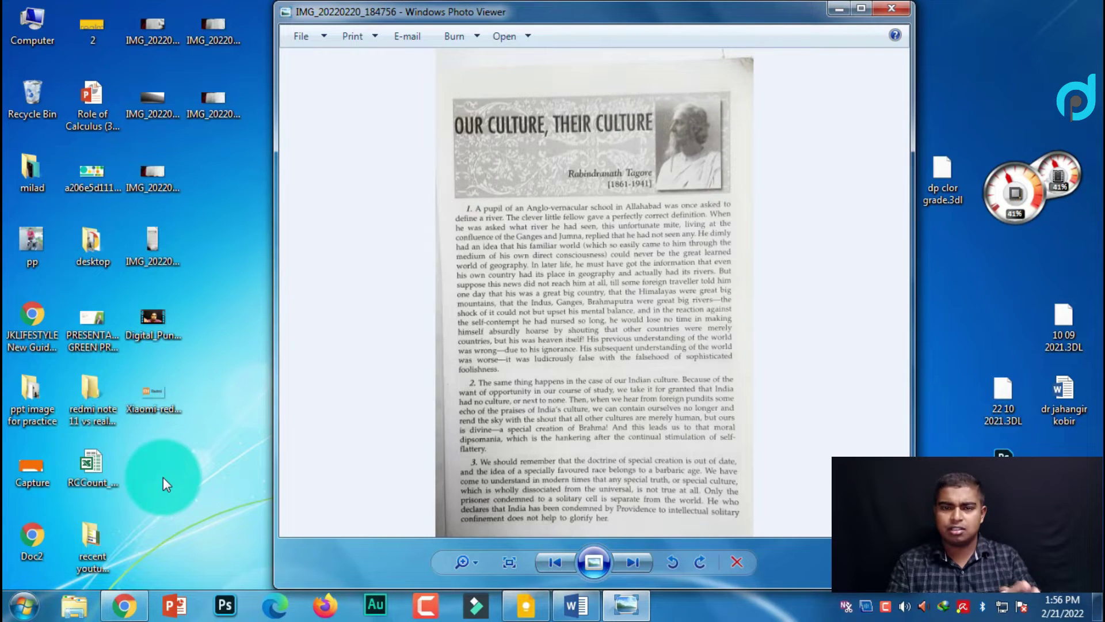
Search the Start menu for 'one' and launch OneNote 2016.
click(25, 606)
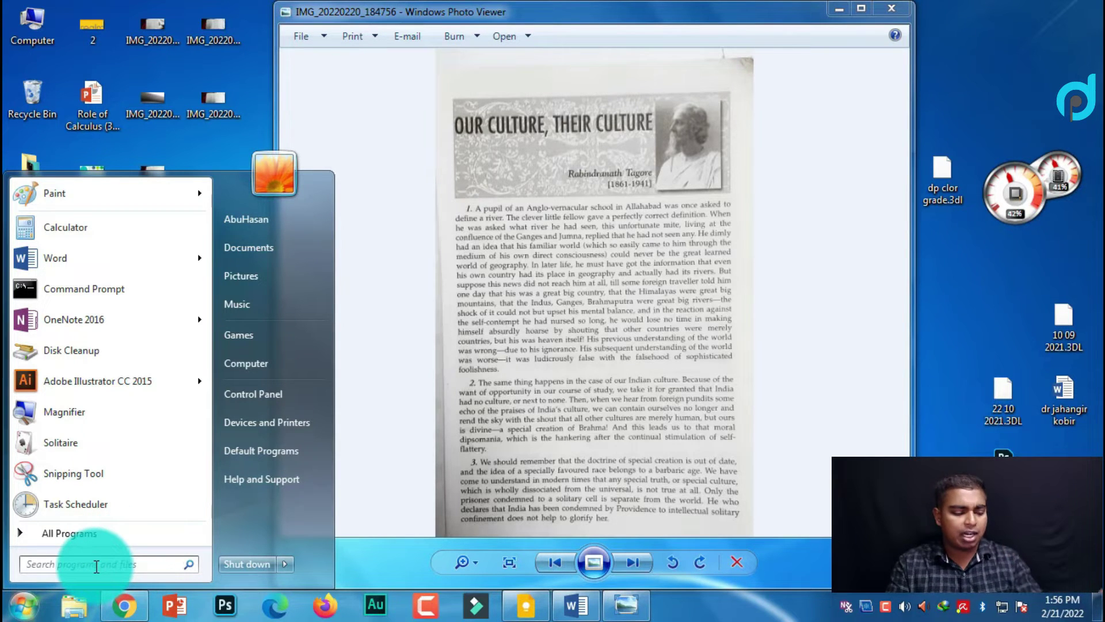
text(one)
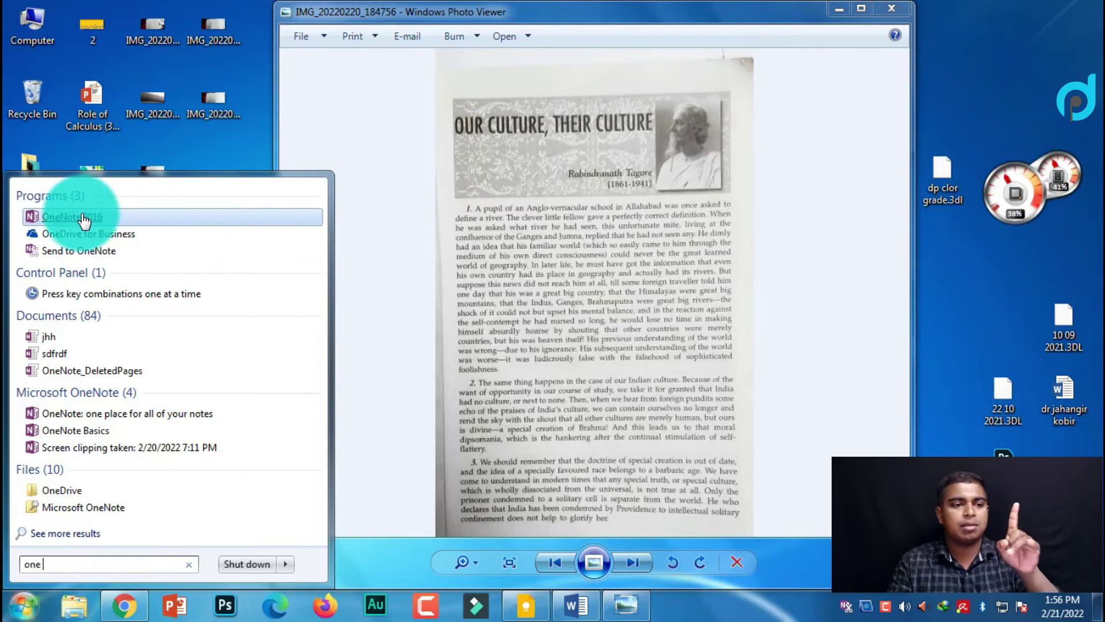
click(84, 217)
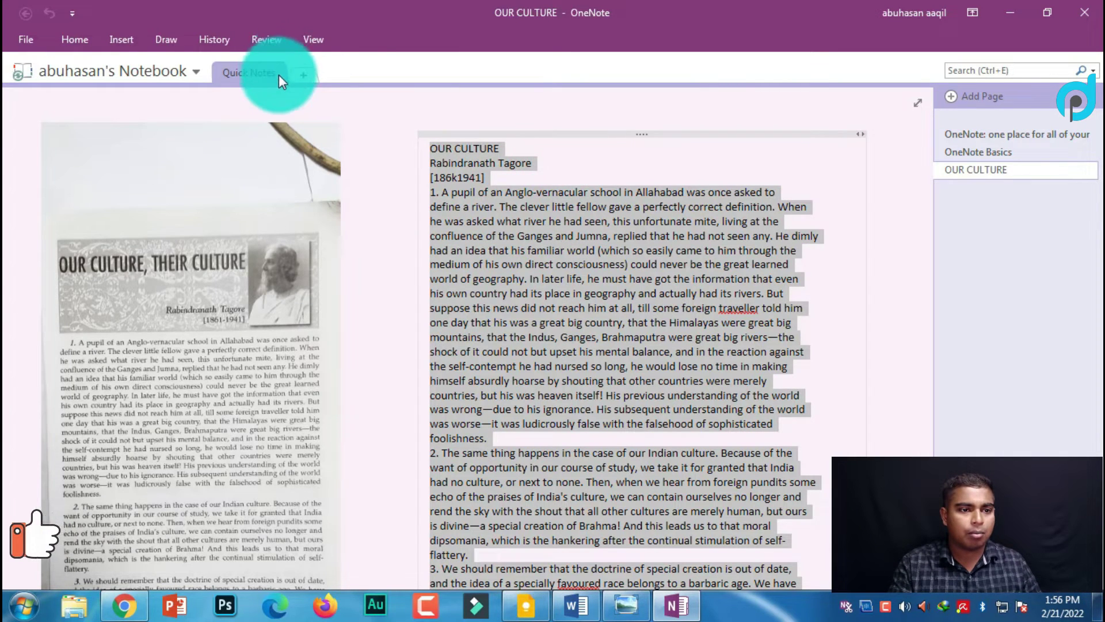
Delete the Quick Notes section and confirm moving it to Deleted Notes.
right_click(258, 72)
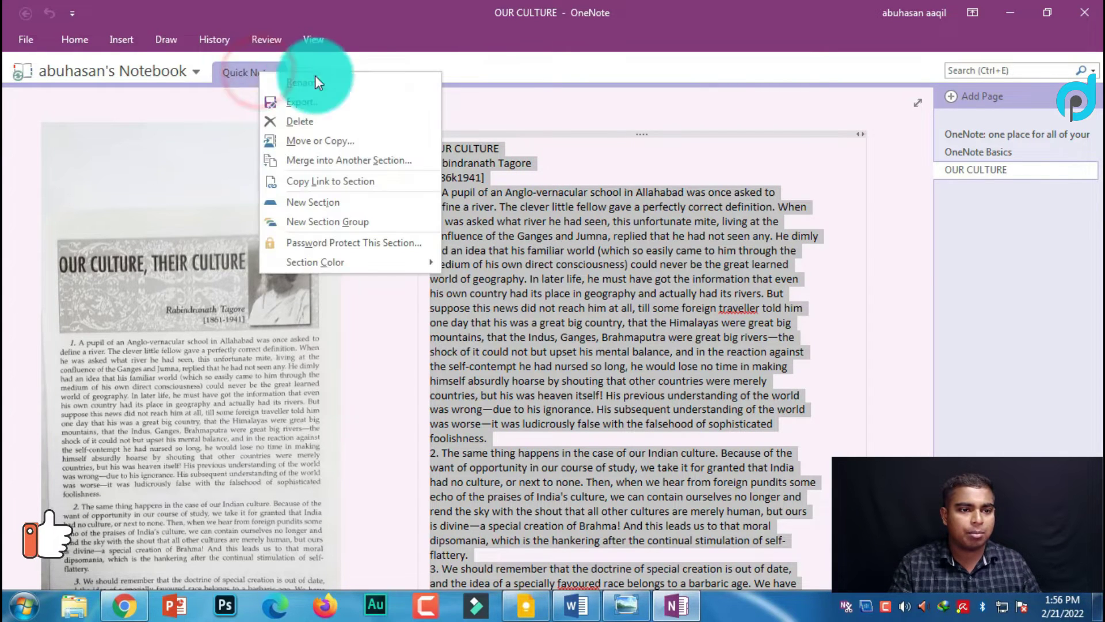
click(331, 119)
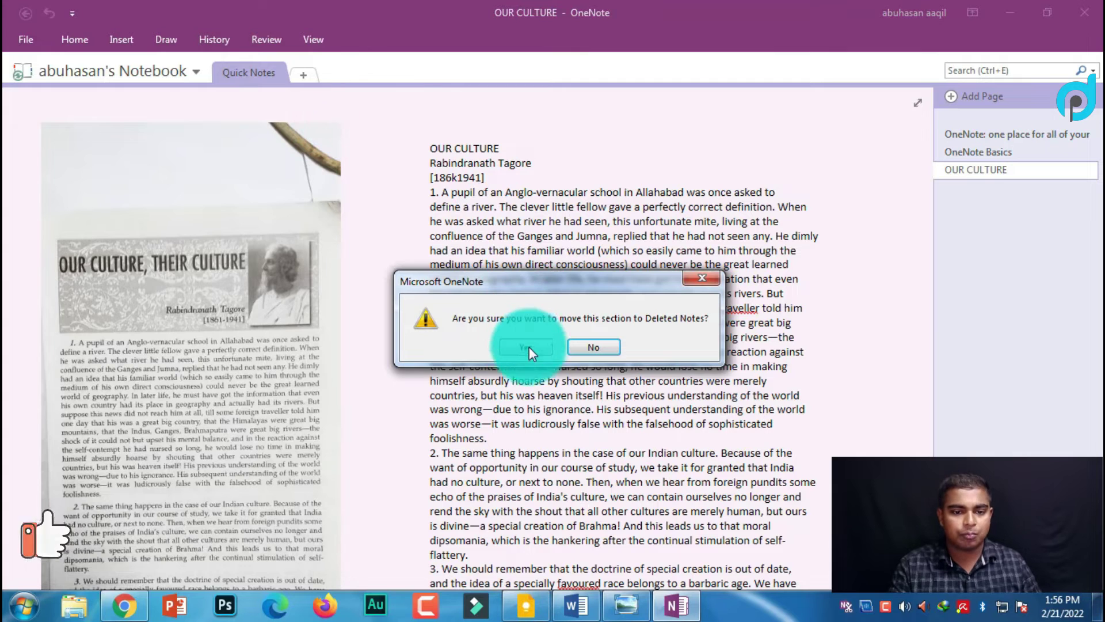
click(523, 348)
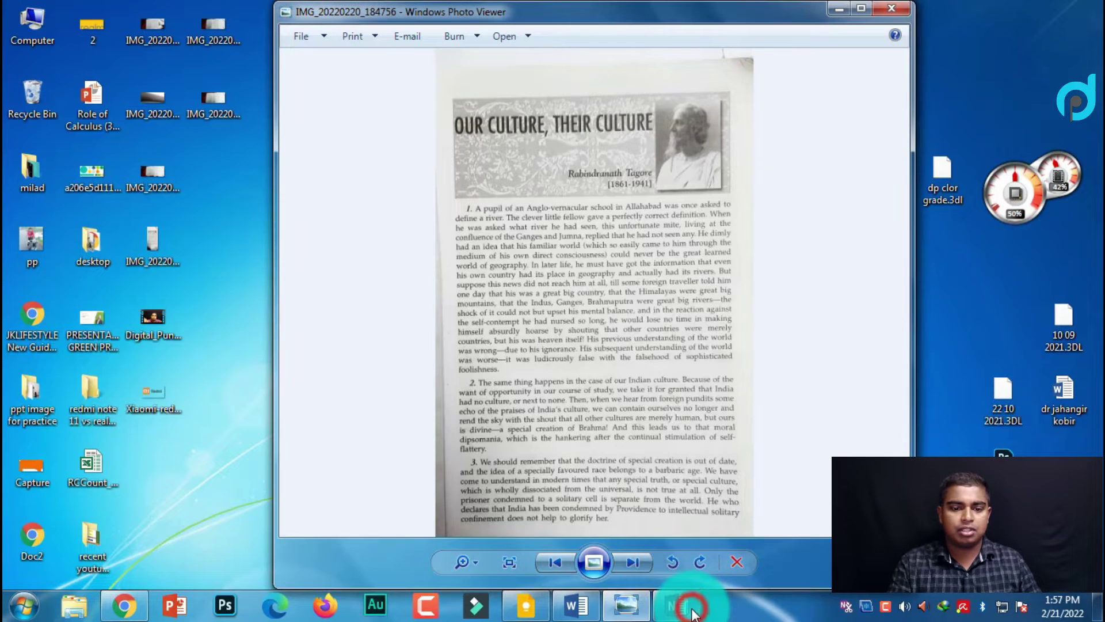
Create a new OneDrive notebook named 'Subscribe DP' from File > New.
click(678, 606)
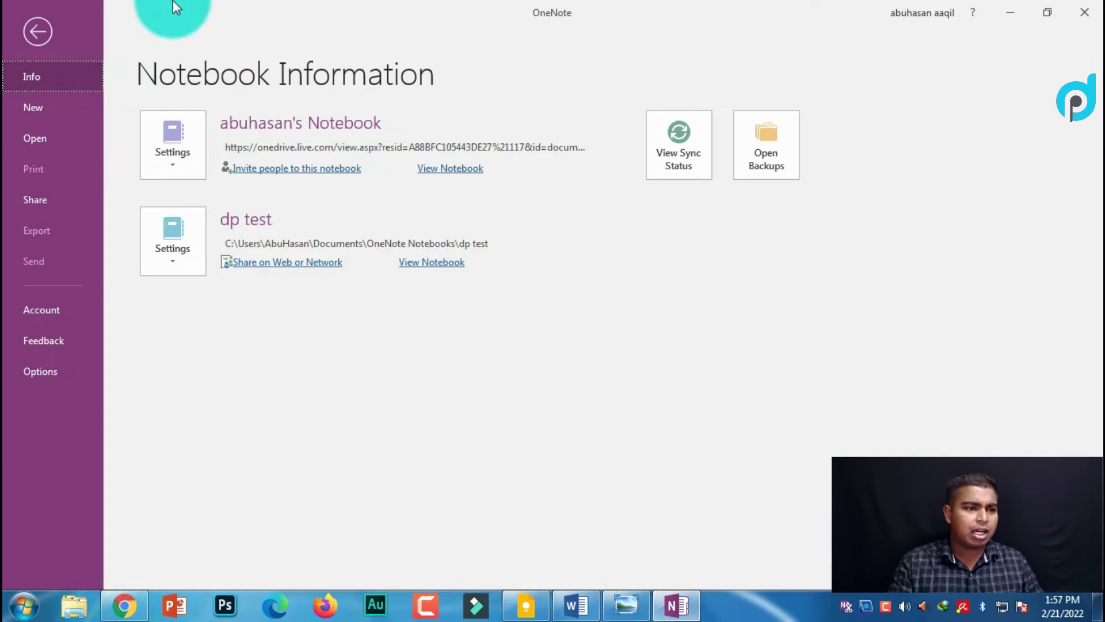
click(36, 117)
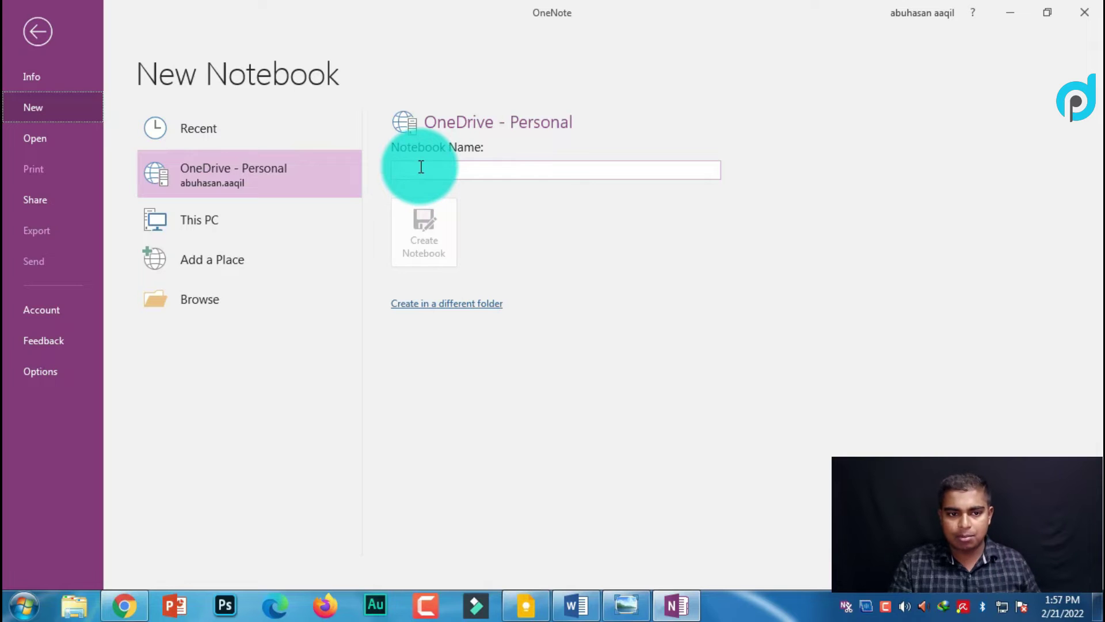
text(DP)
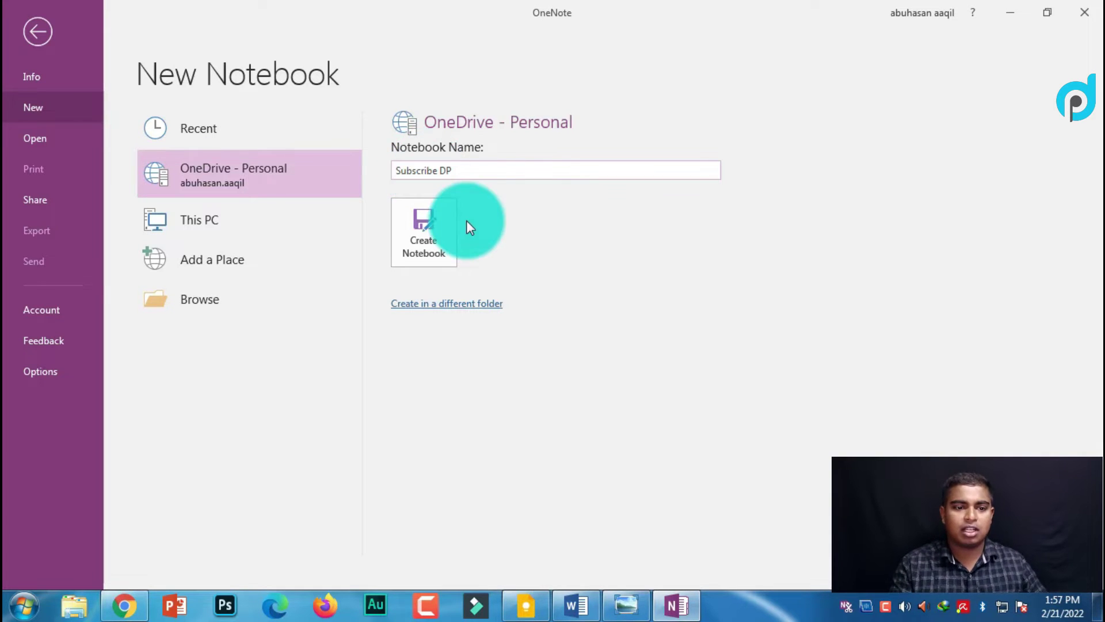
click(437, 233)
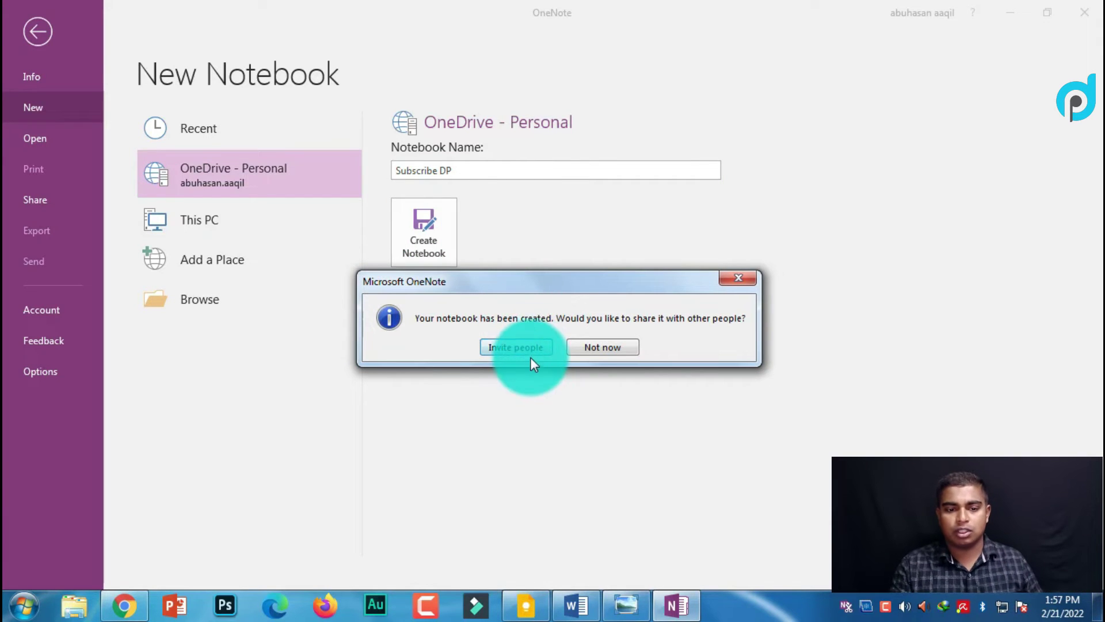
Skip sharing and add New Section 2, keeping its default name and untitled page.
click(593, 346)
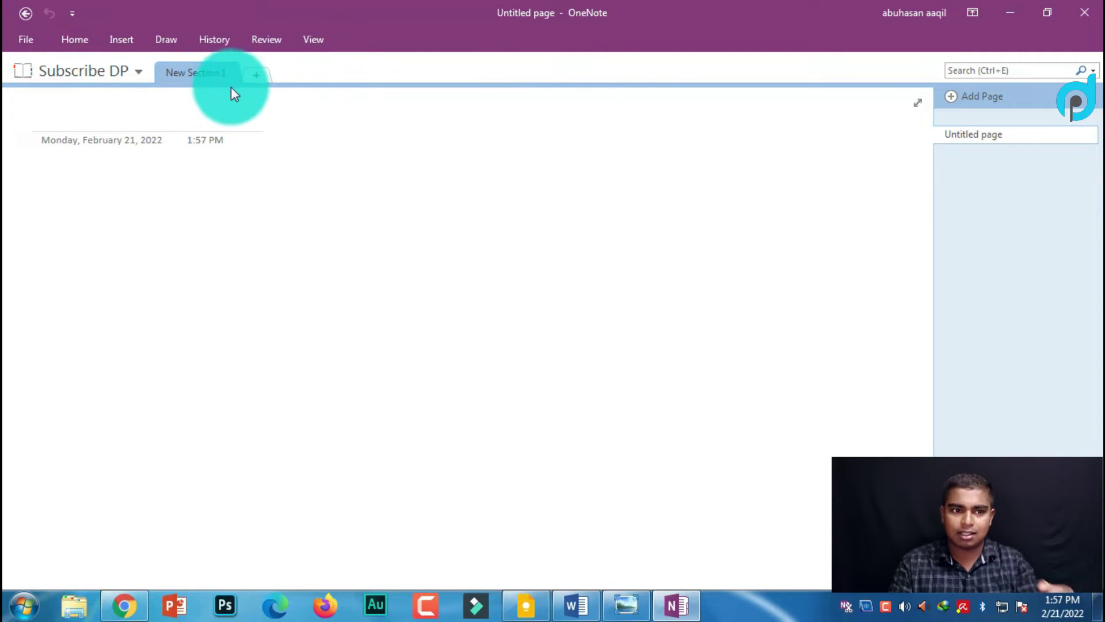
click(258, 79)
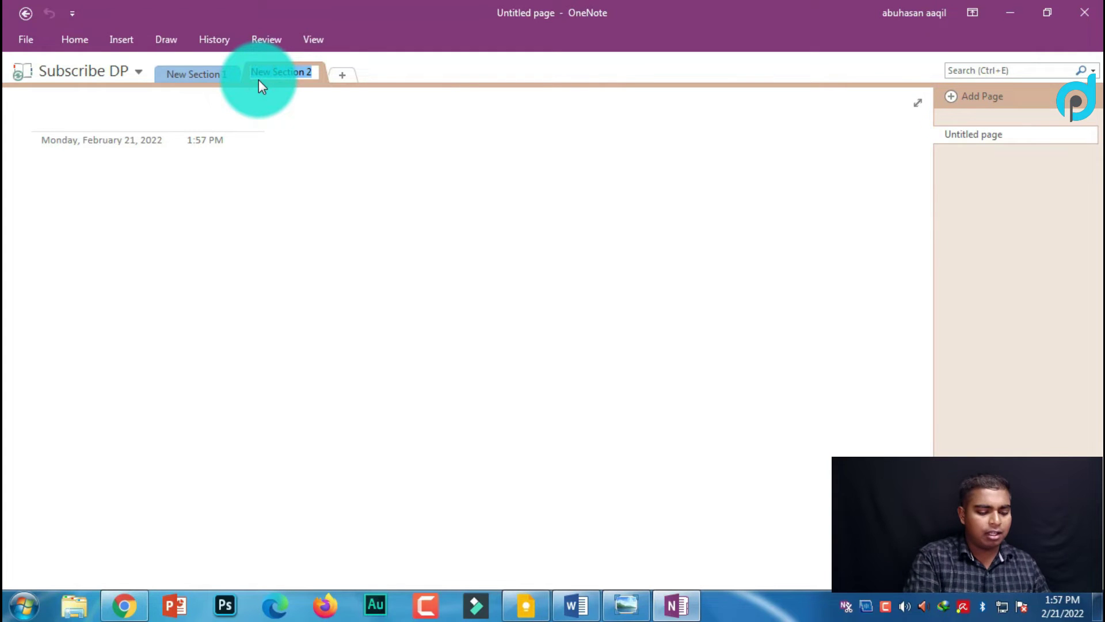
text(Dp sub)
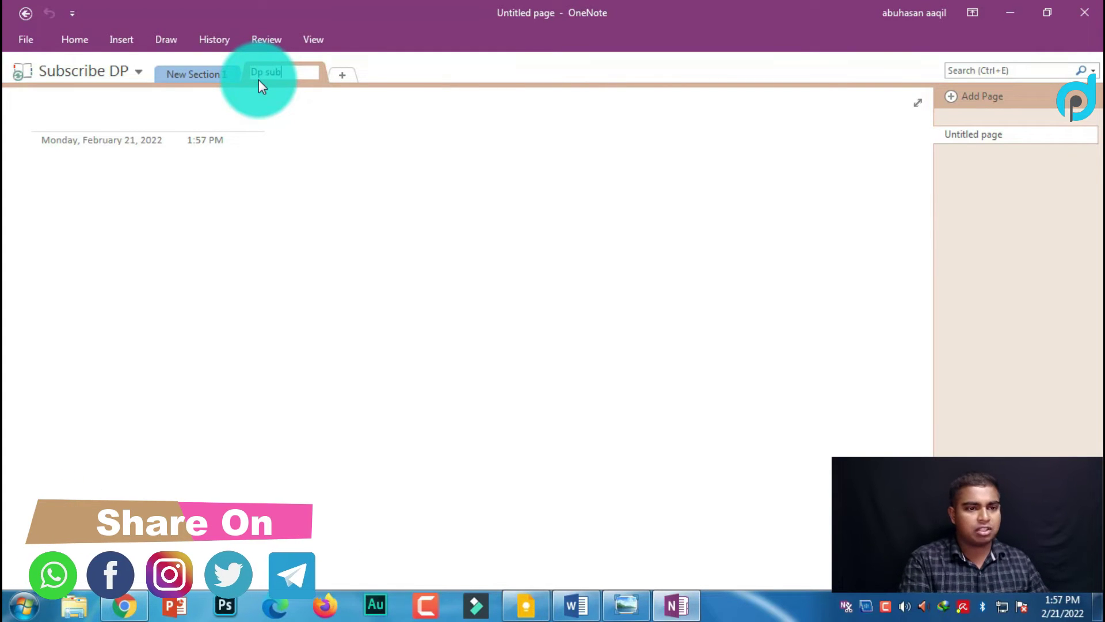
key(Escape)
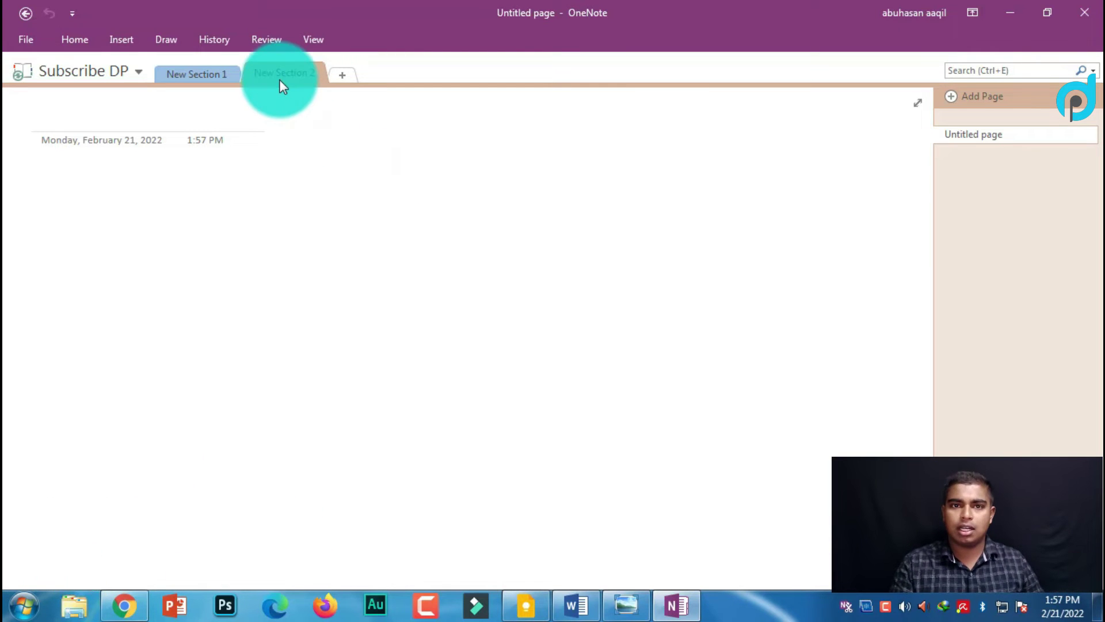
click(259, 122)
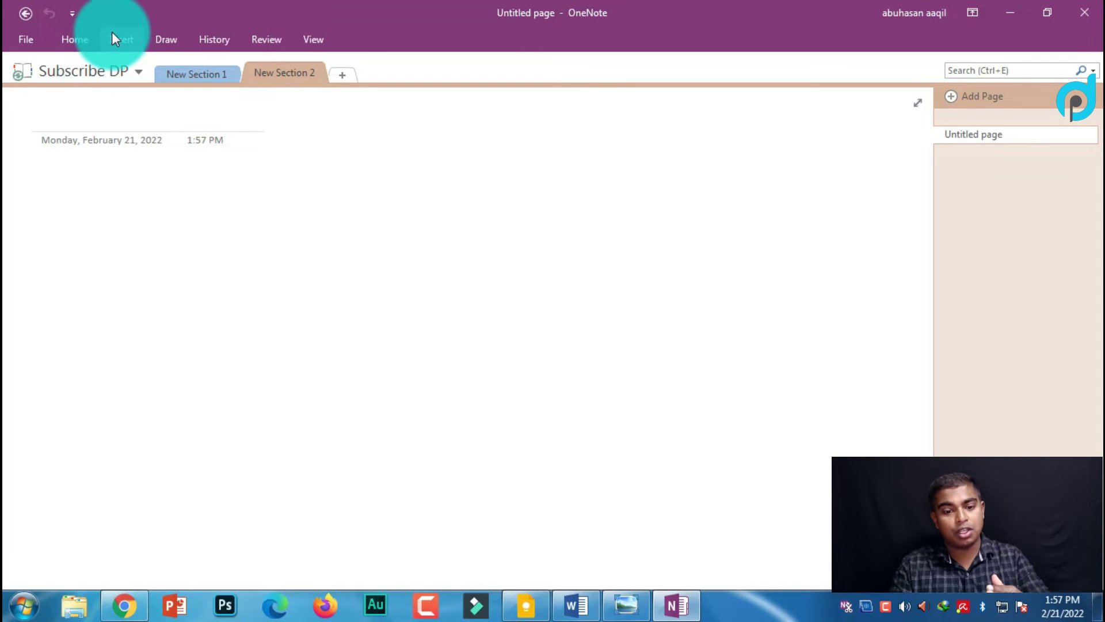
click(620, 600)
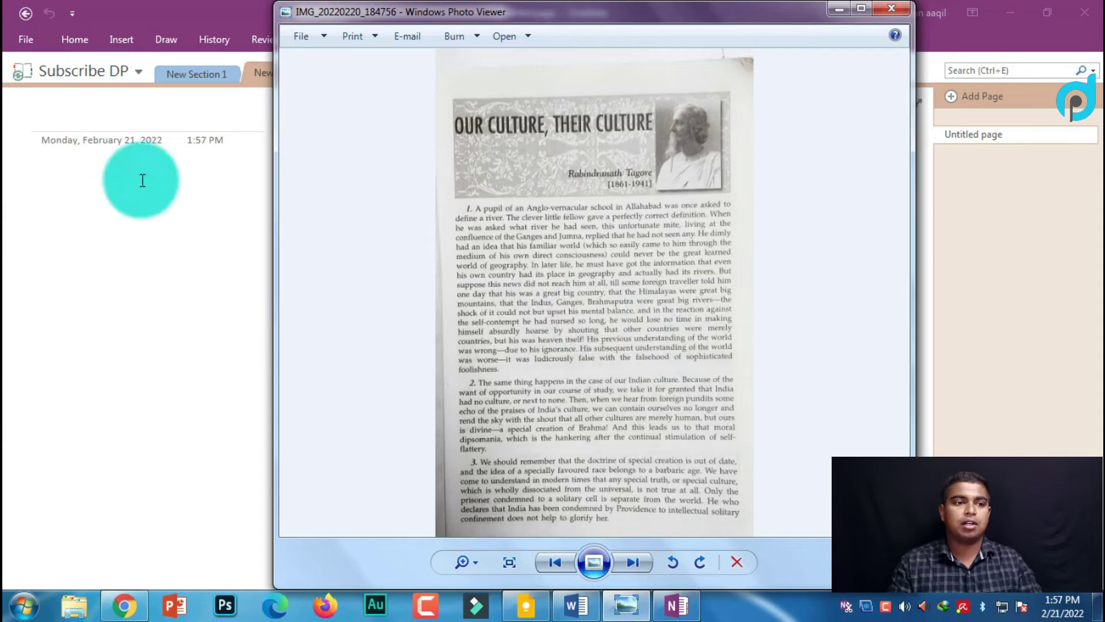
click(114, 36)
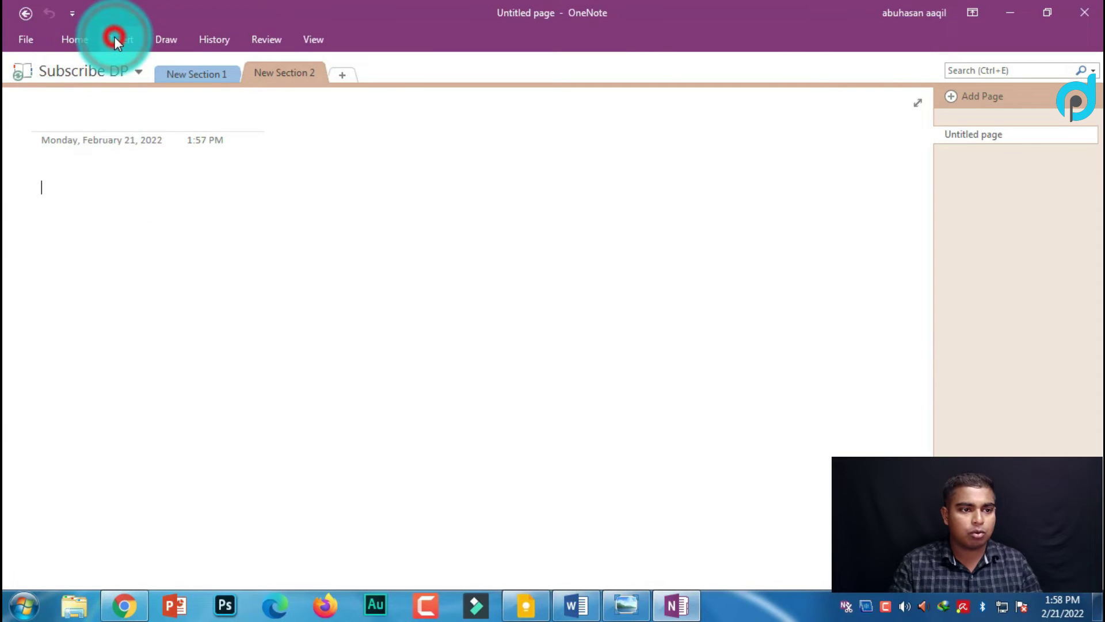
click(114, 36)
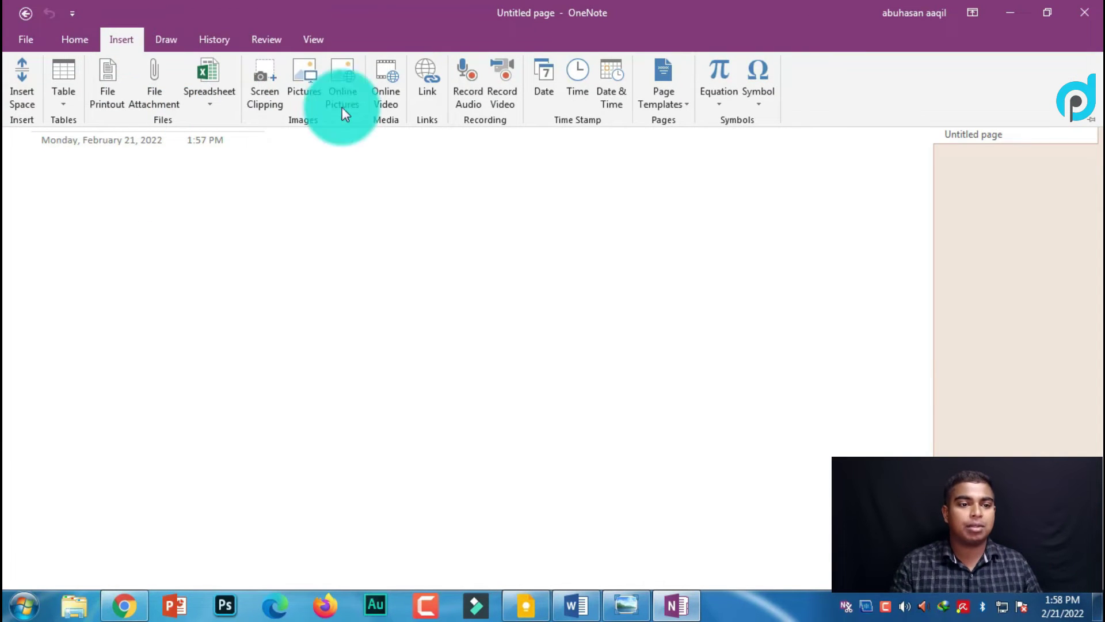
Insert the Desktop picture IMG_20220220_184756 onto the untitled page.
click(302, 70)
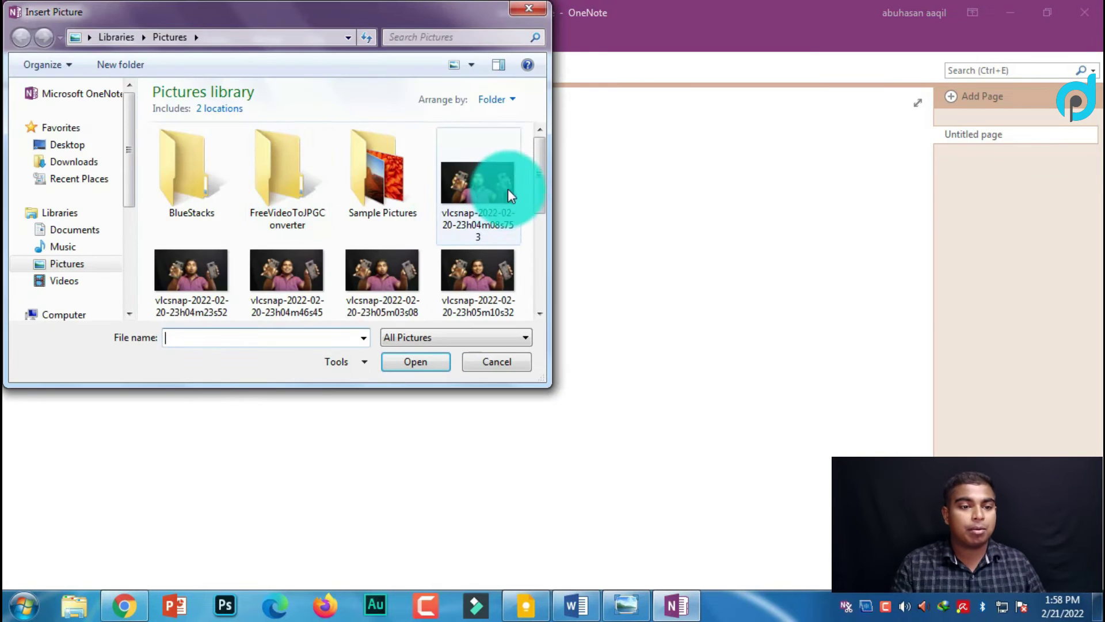
click(91, 144)
drag(537, 118, 537, 260)
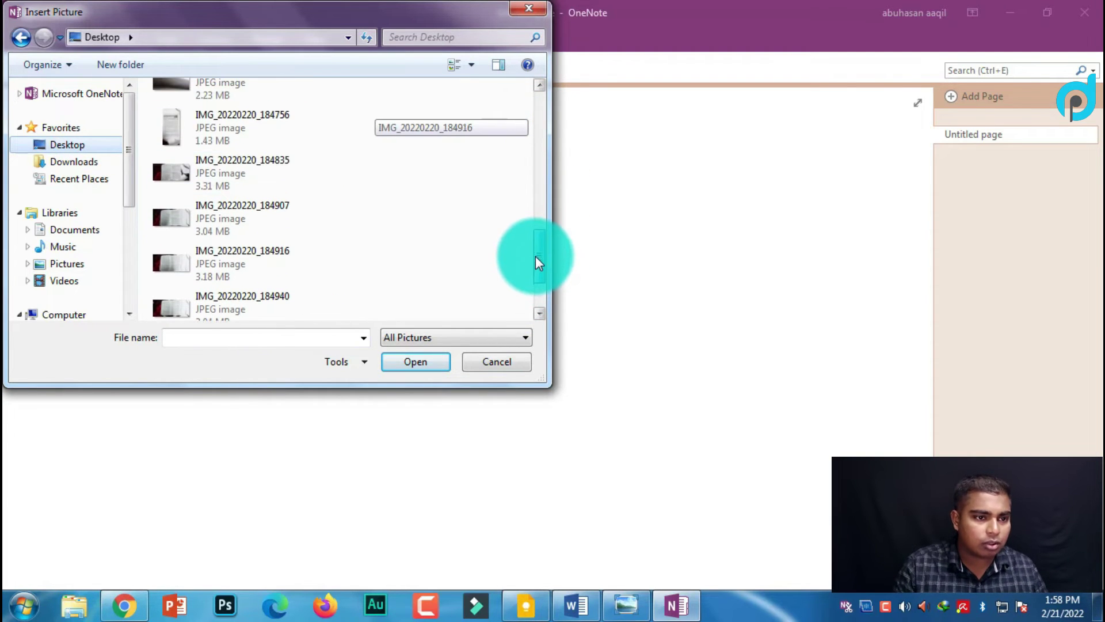
click(232, 121)
click(431, 362)
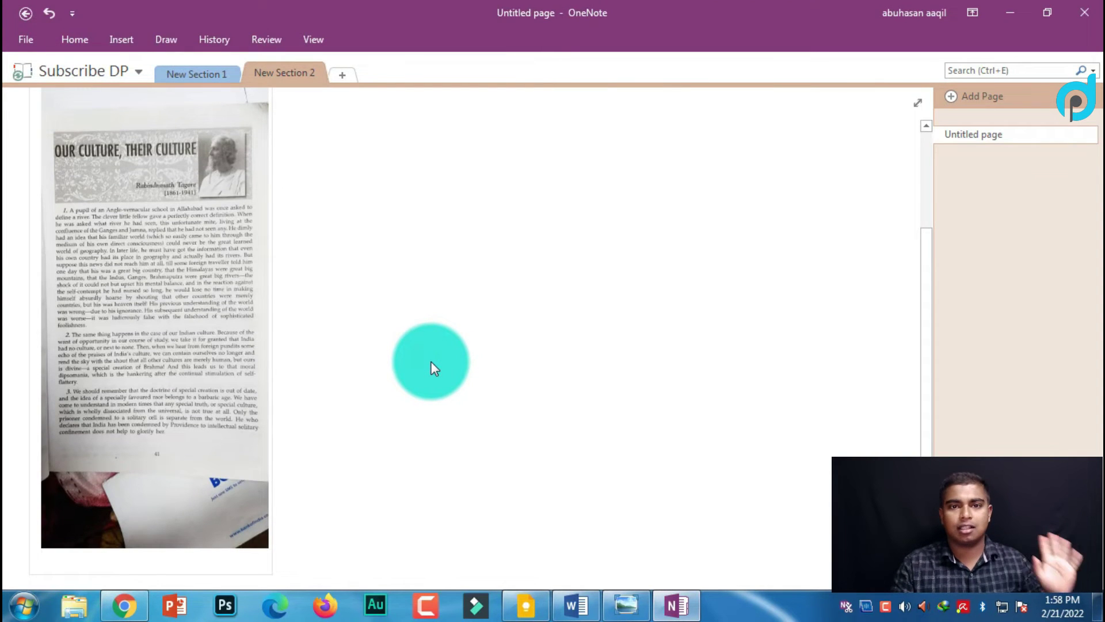
Copy the recognized text from the inserted book-page picture.
right_click(219, 313)
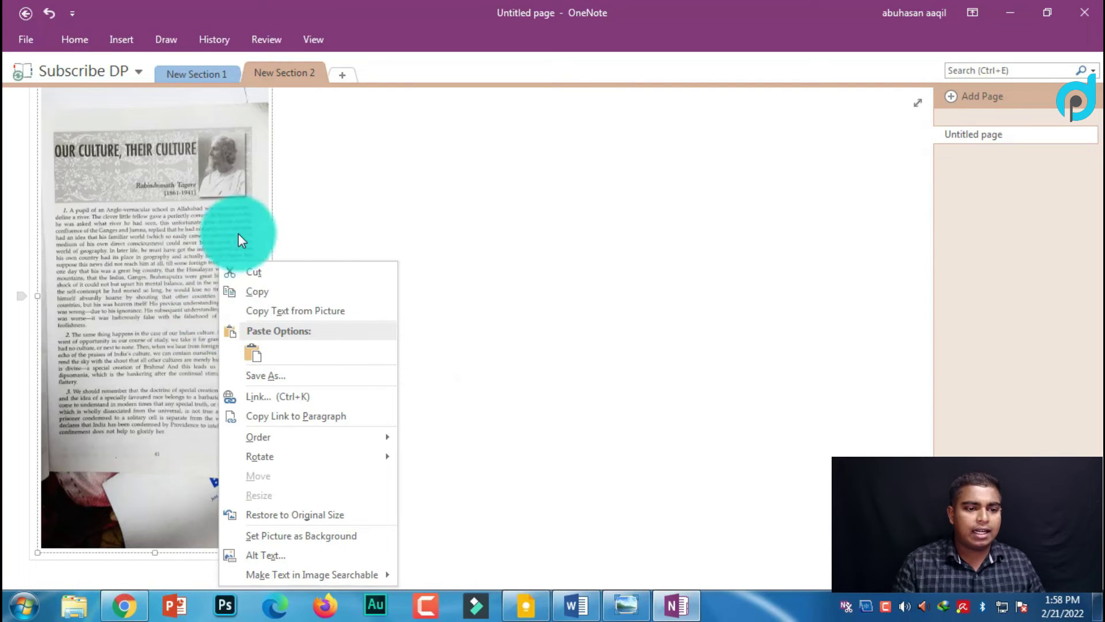
click(303, 312)
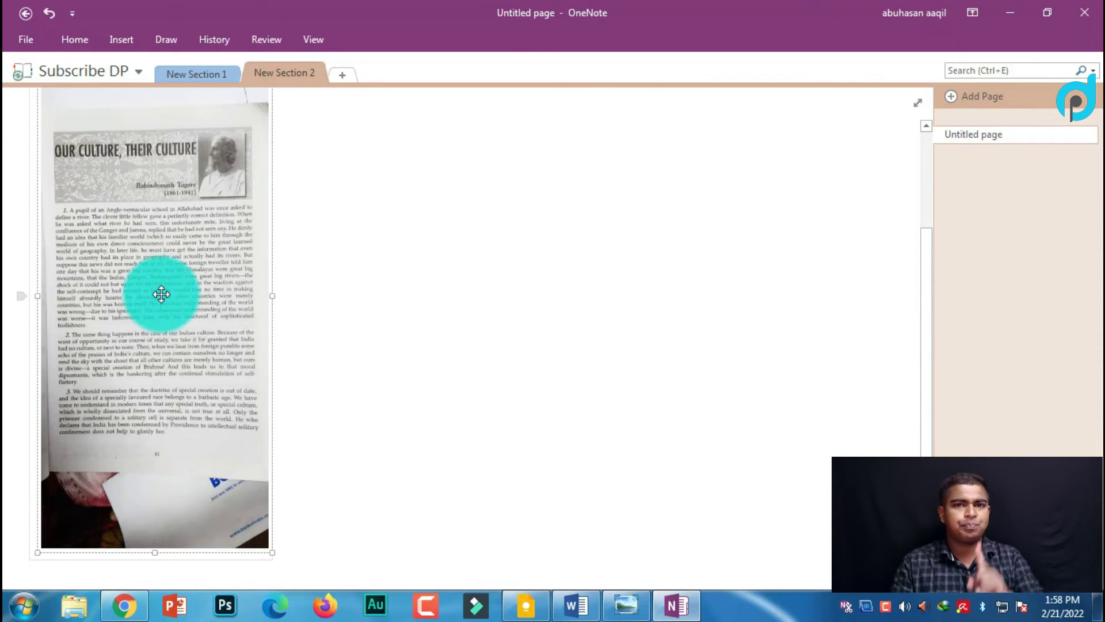
click(576, 605)
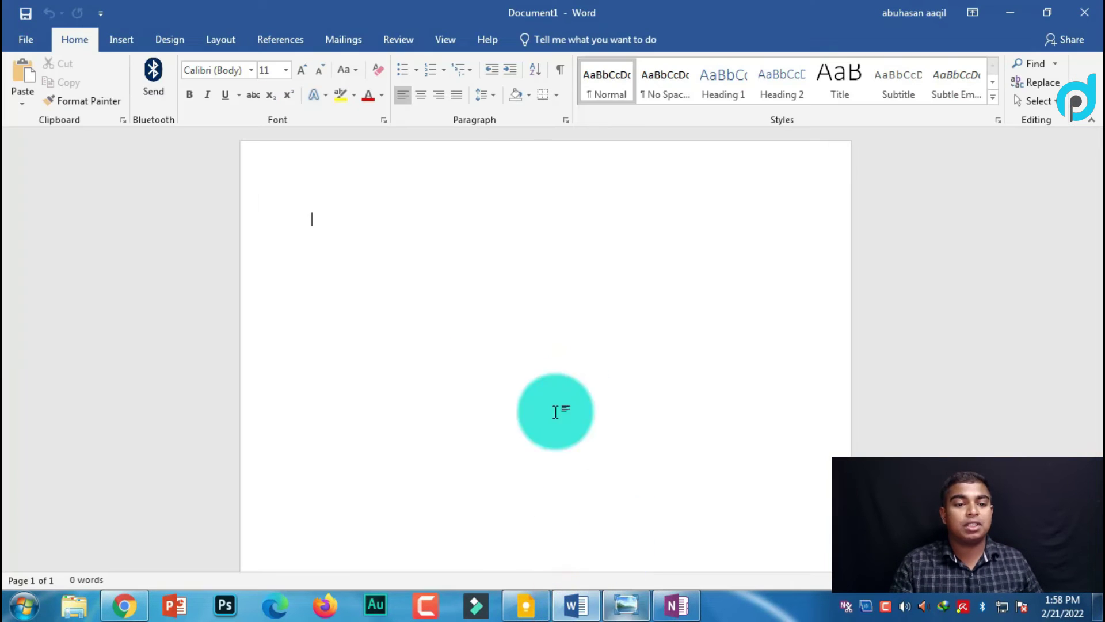
Paste the copied page text into Word's Document1, review it, then delete it all.
click(435, 229)
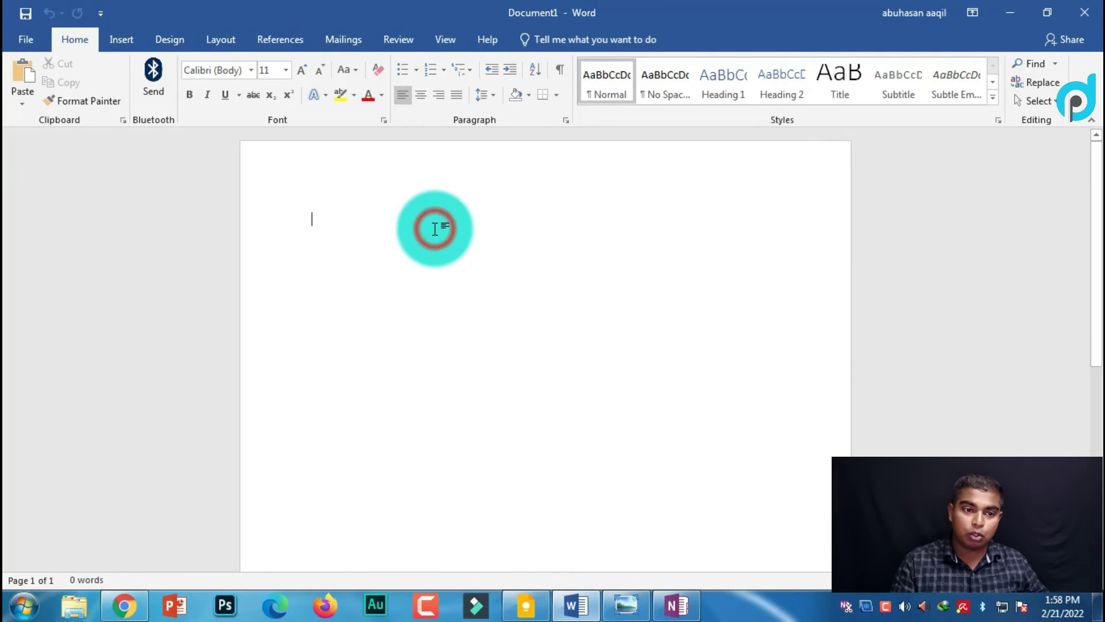
key(ctrl+v)
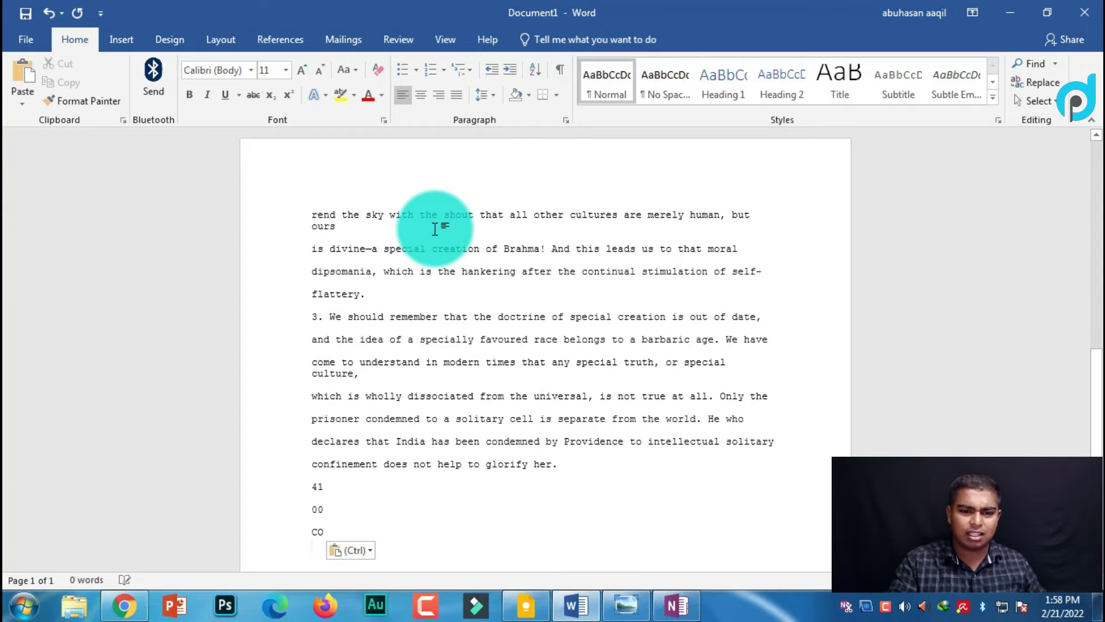
scroll(435, 229, up, 3)
scroll(437, 223, up, 5)
scroll(437, 219, up, 1)
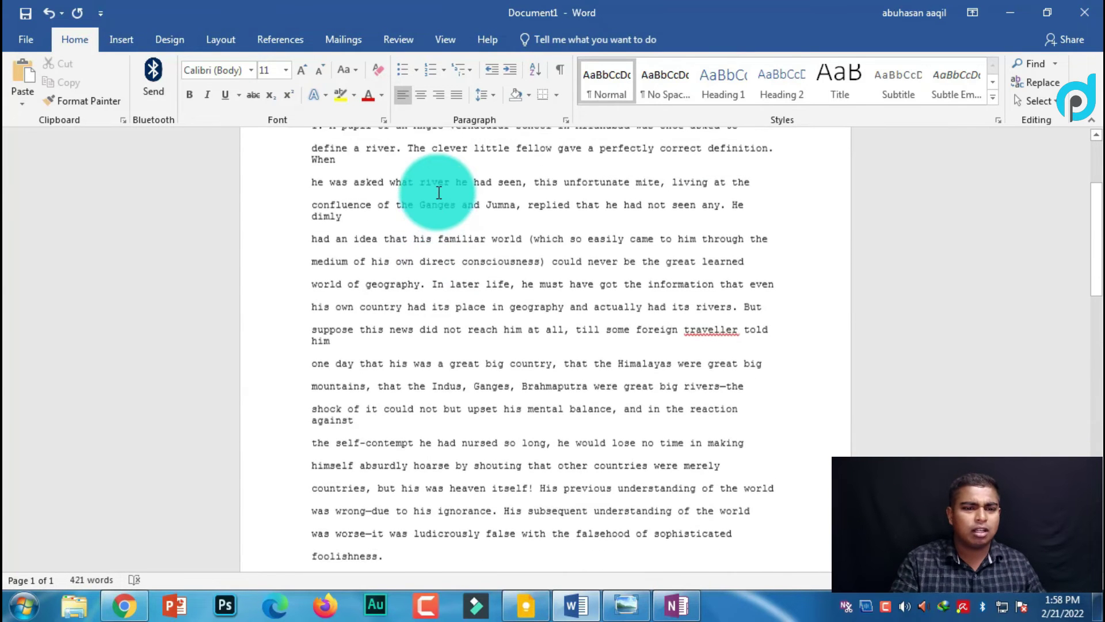
scroll(439, 193, up, 3)
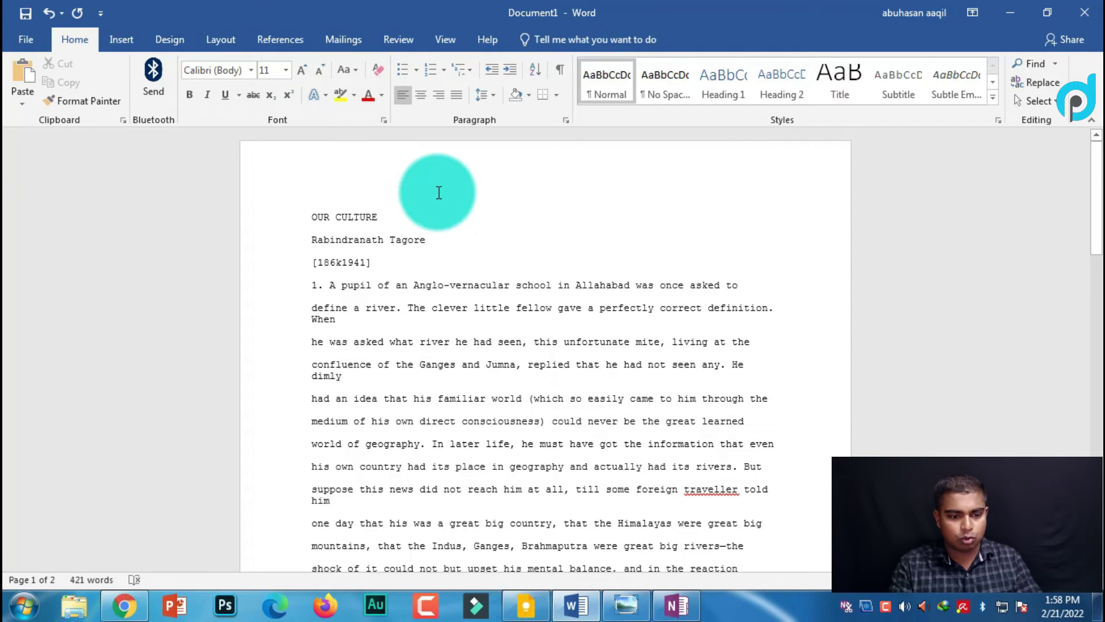
key(ctrl+a)
key(Delete)
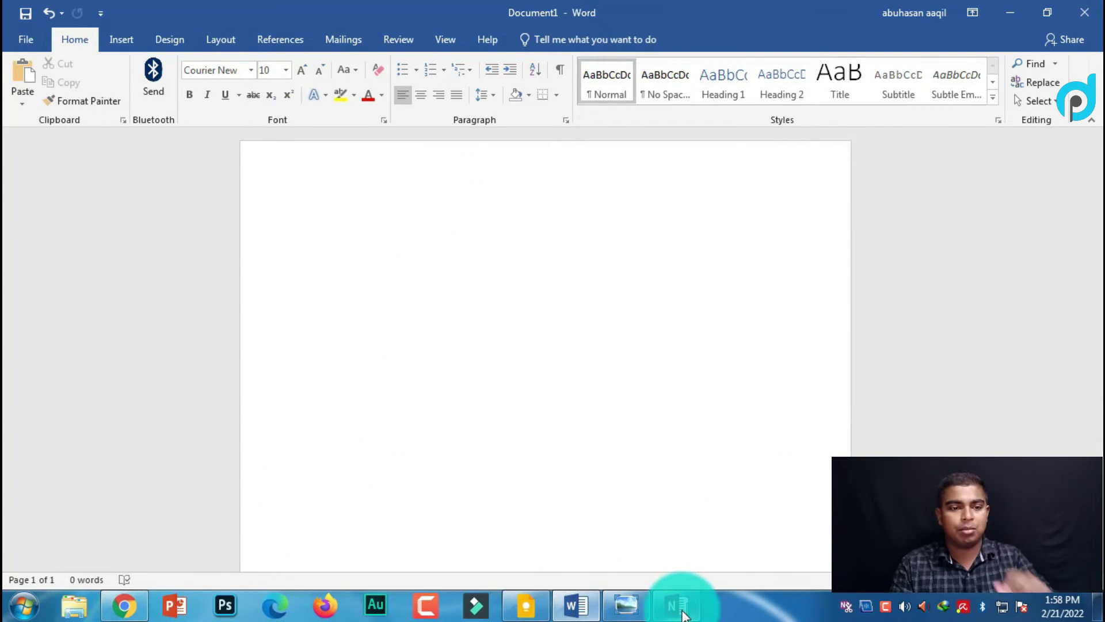
Paste the extracted text into the empty area right of the photo.
click(677, 604)
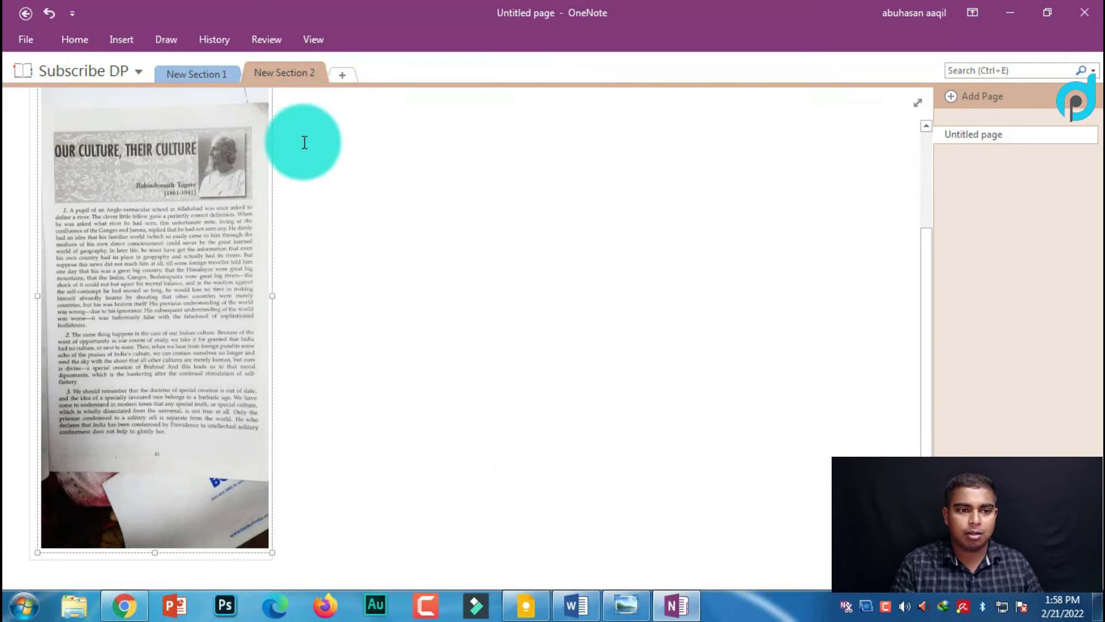
drag(297, 108, 773, 381)
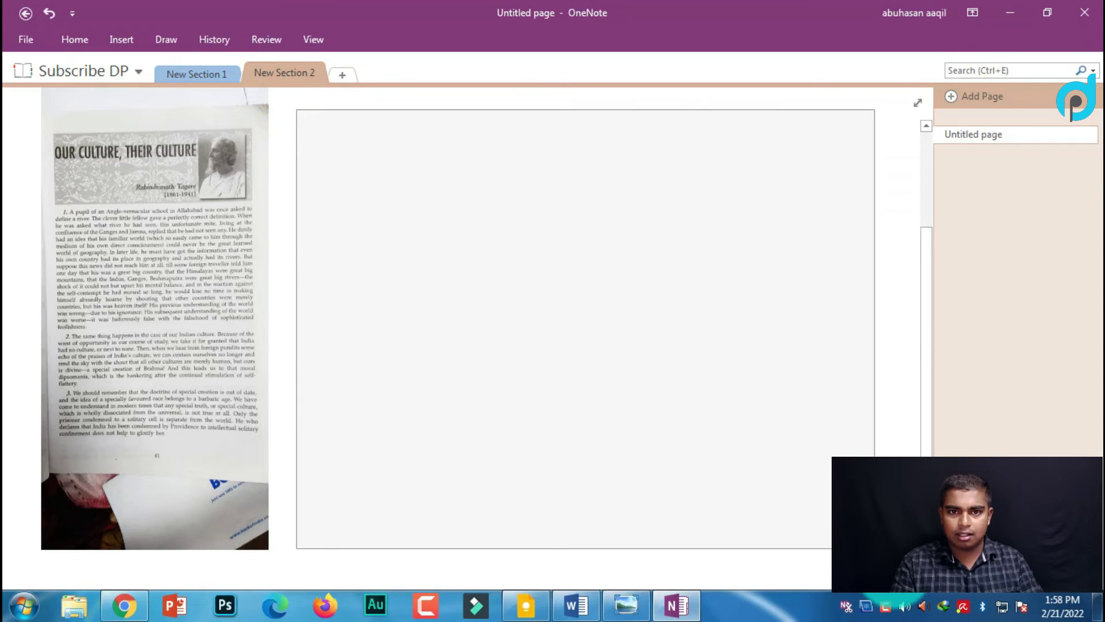
mouse_move(773, 385)
mouse_down()
mouse_move(885, 574)
mouse_move(887, 511)
mouse_move(775, 484)
mouse_up()
scroll(653, 412, up, 5)
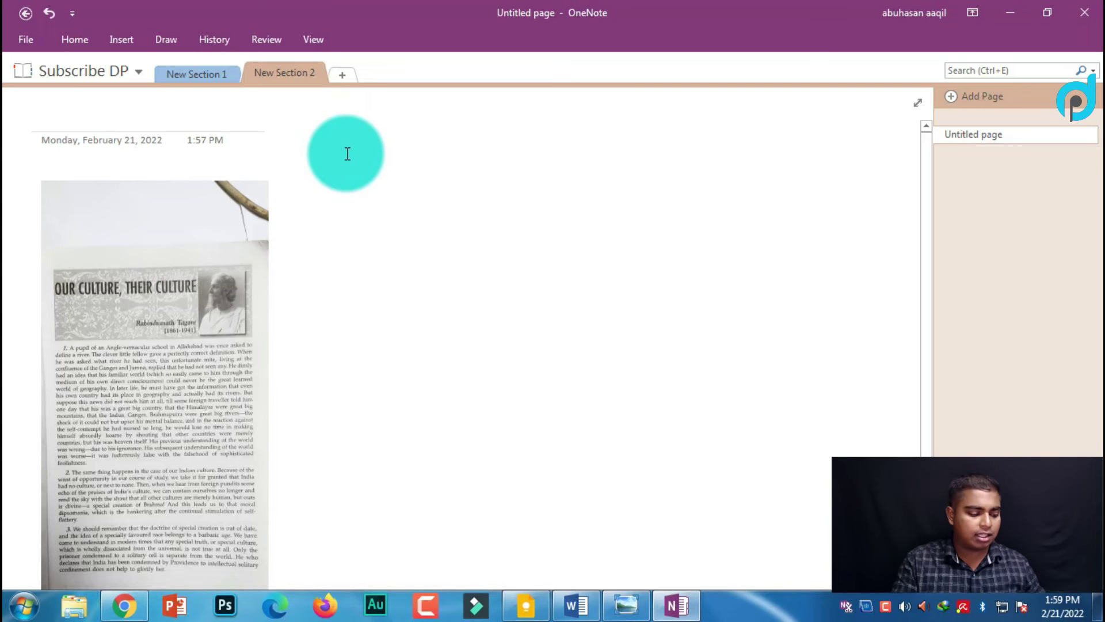
key(ctrl+v)
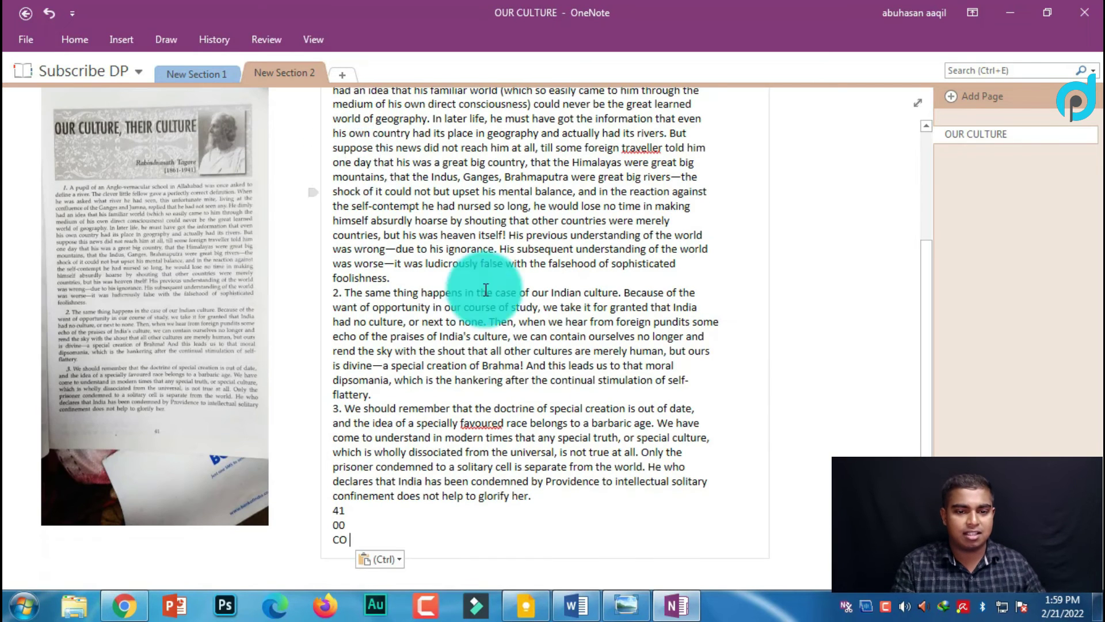
Select the pasted note text from paragraph 3 up to the top.
scroll(530, 368, up, 2)
scroll(533, 367, up, 3)
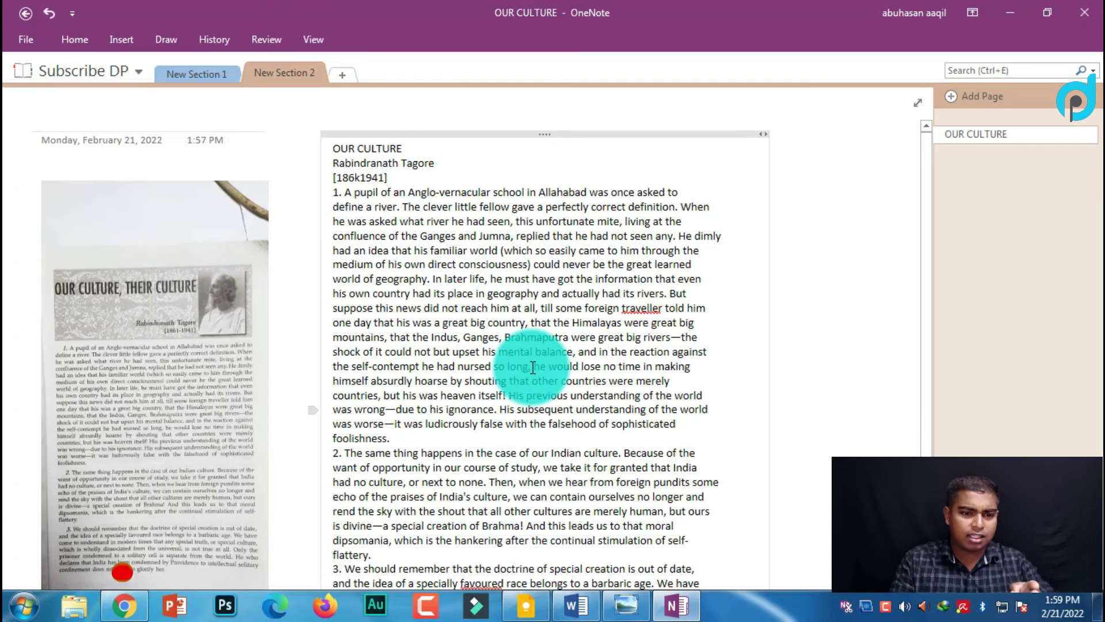
scroll(533, 367, down, 5)
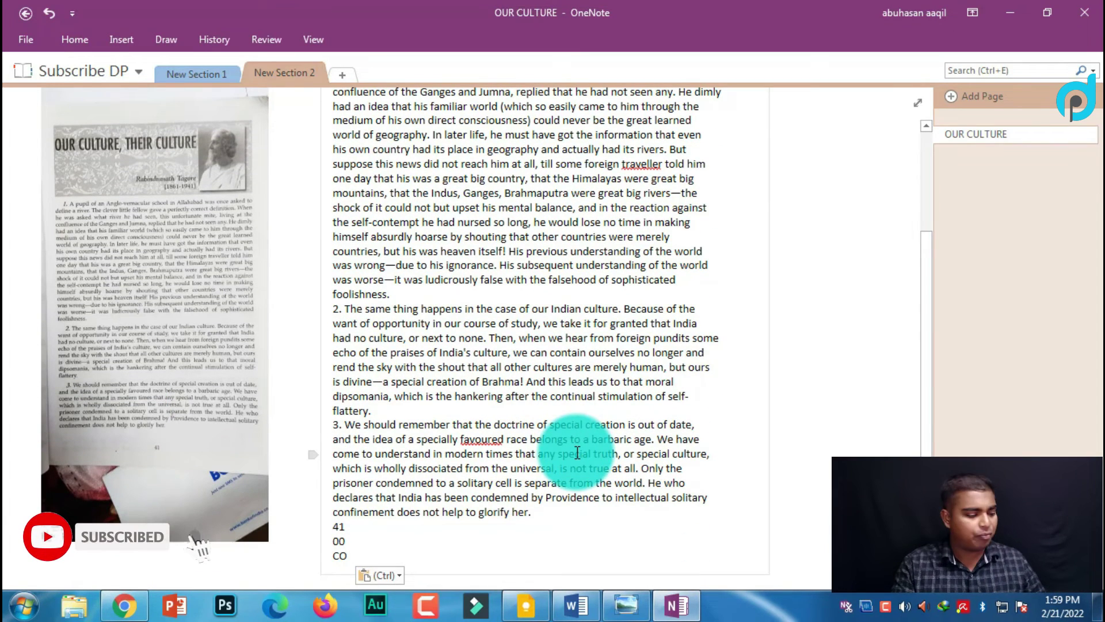
triple_click(576, 452)
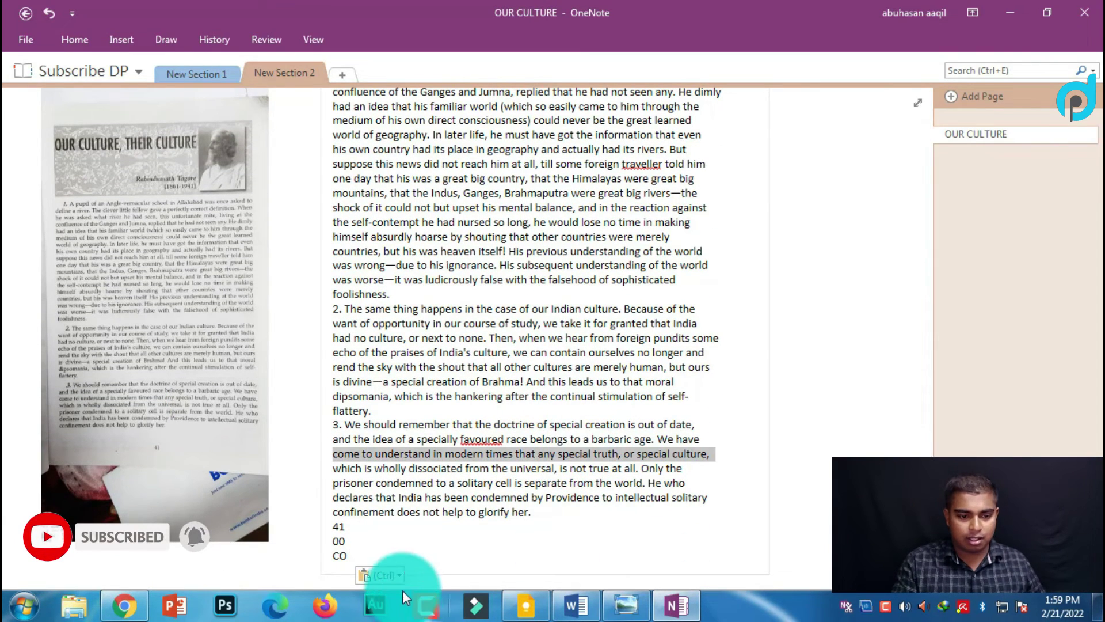
mouse_move(407, 551)
mouse_down()
mouse_move(354, 117)
mouse_move(344, 146)
mouse_up()
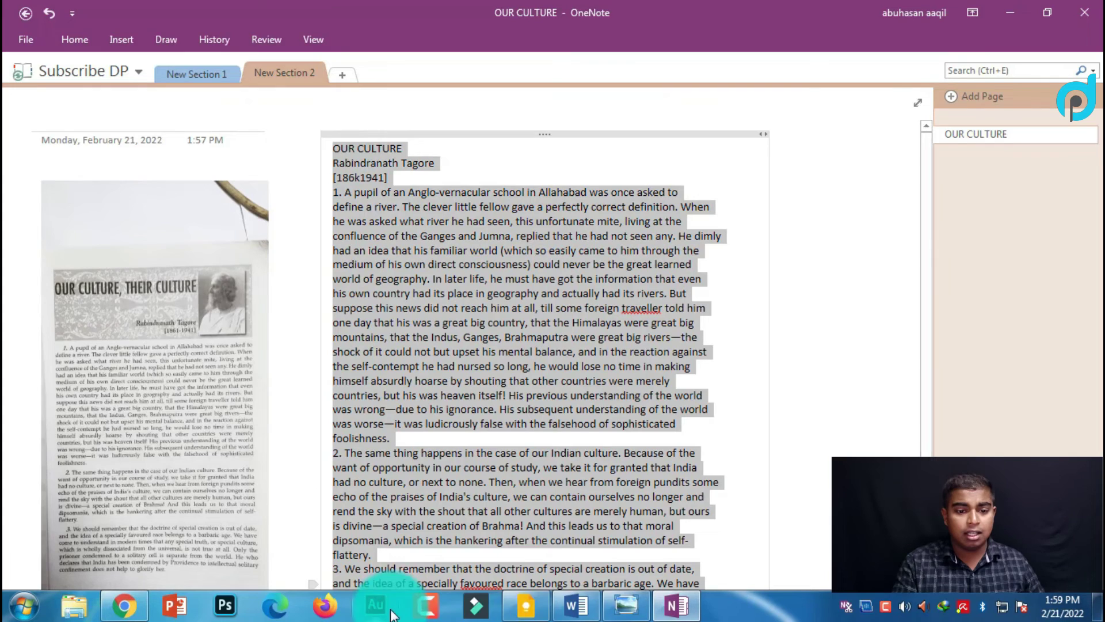
Paste the copied essay text into Word's Document1.
click(576, 605)
click(578, 340)
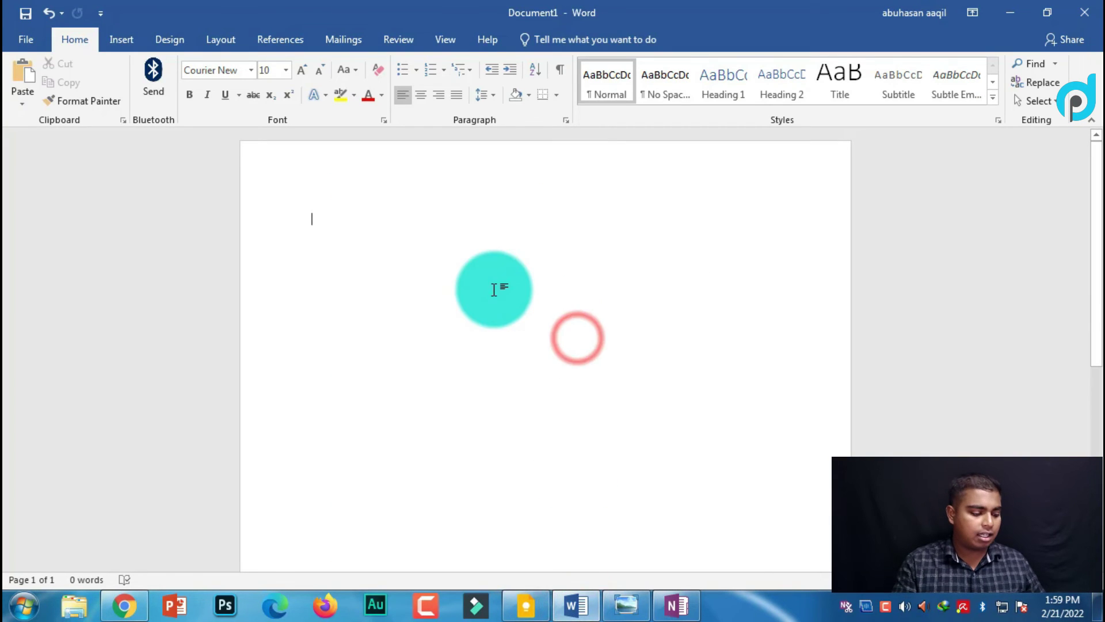
key(ctrl+v)
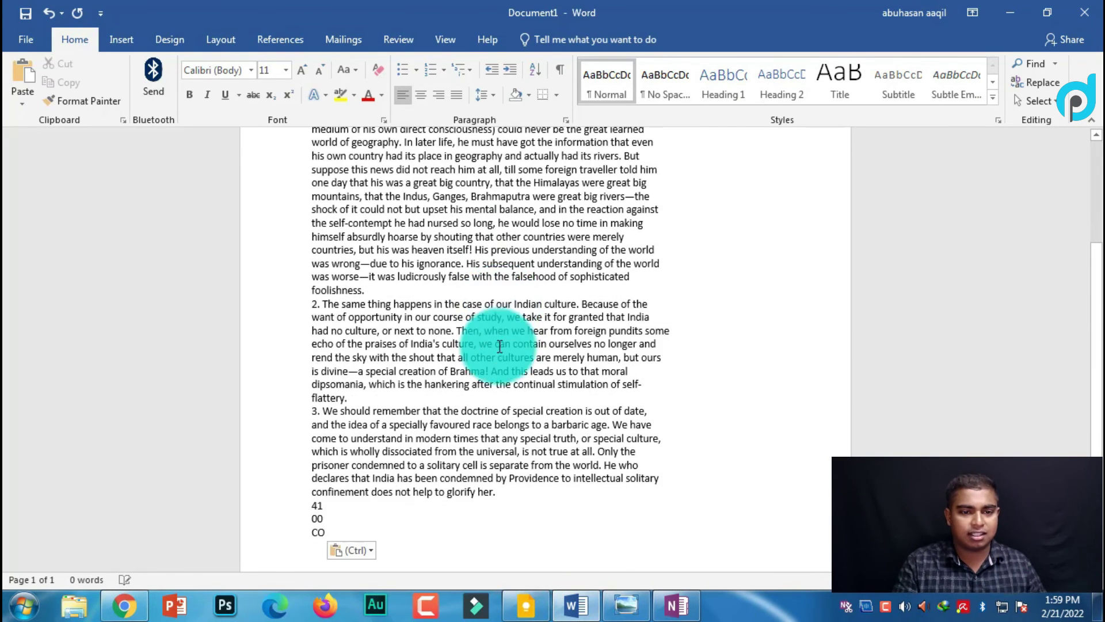
scroll(496, 358, up, 4)
scroll(496, 357, up, 2)
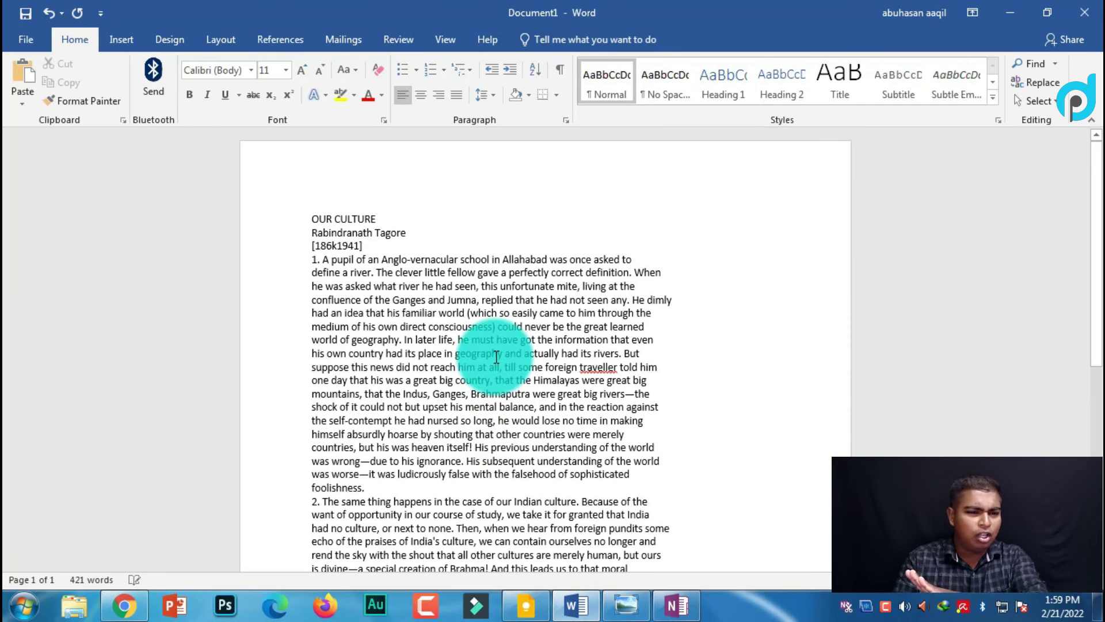
Delete the title, author and date lines at the top of the essay.
click(386, 242)
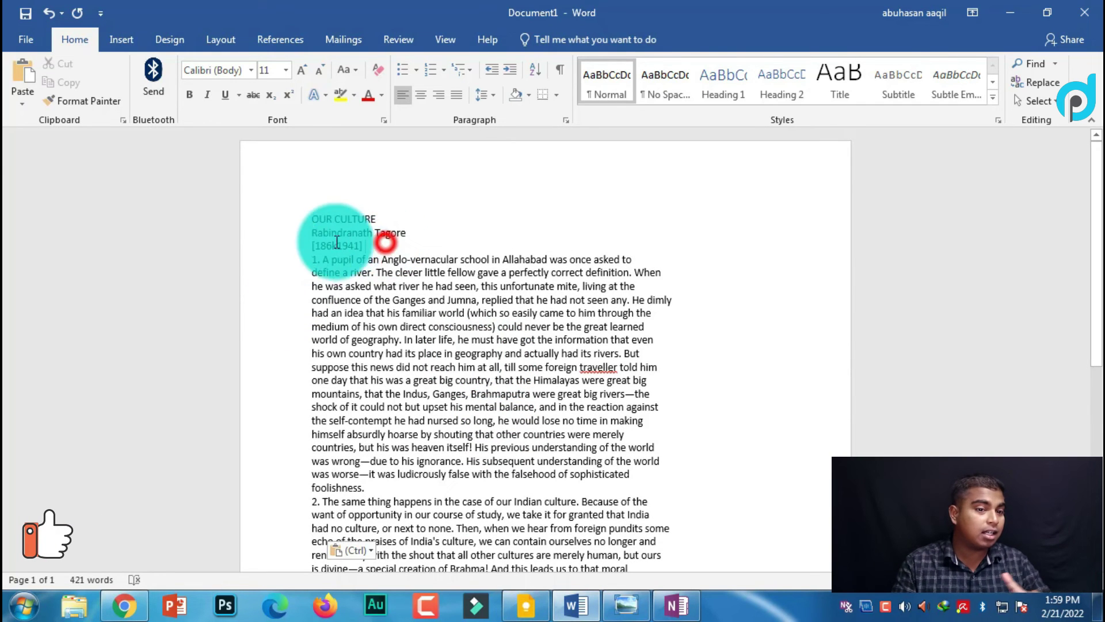
drag(337, 242, 317, 224)
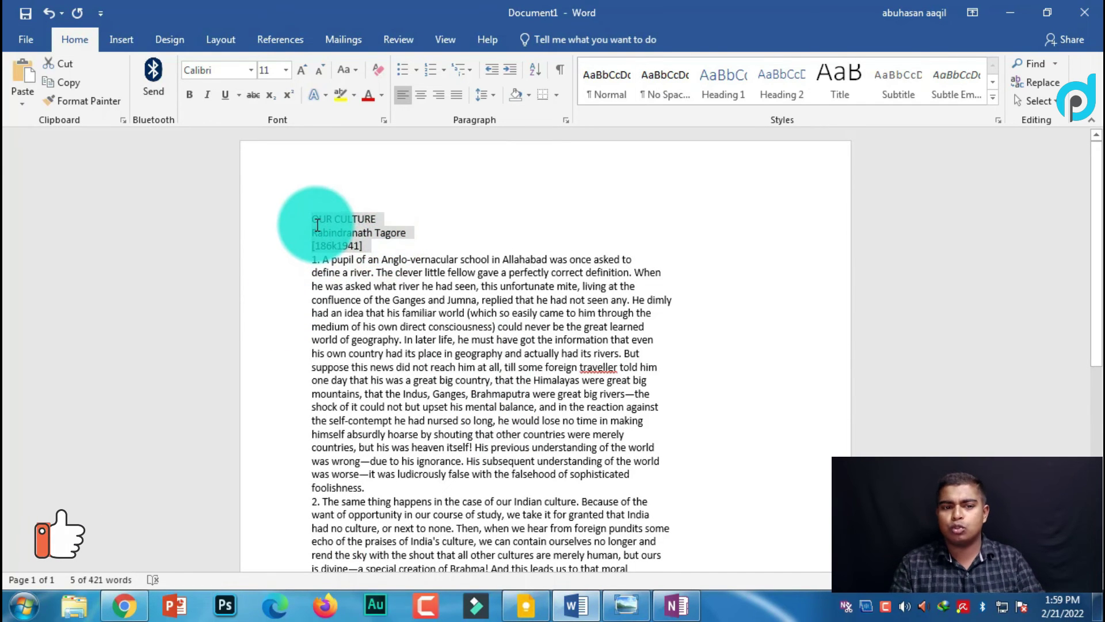
key(Delete)
scroll(469, 457, down, 1)
scroll(478, 477, down, 1)
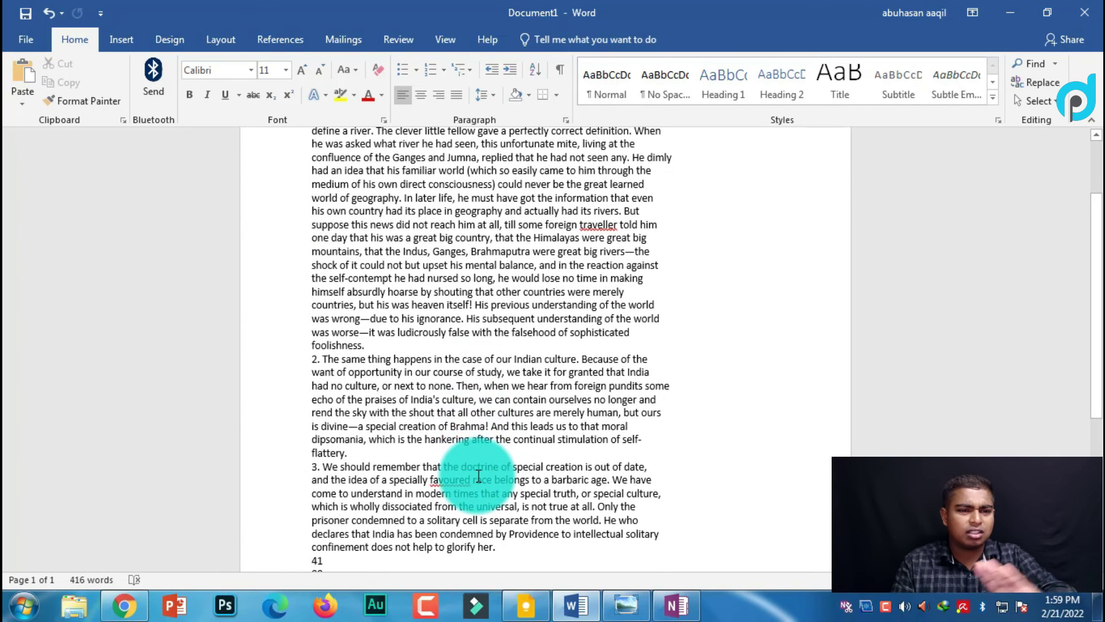